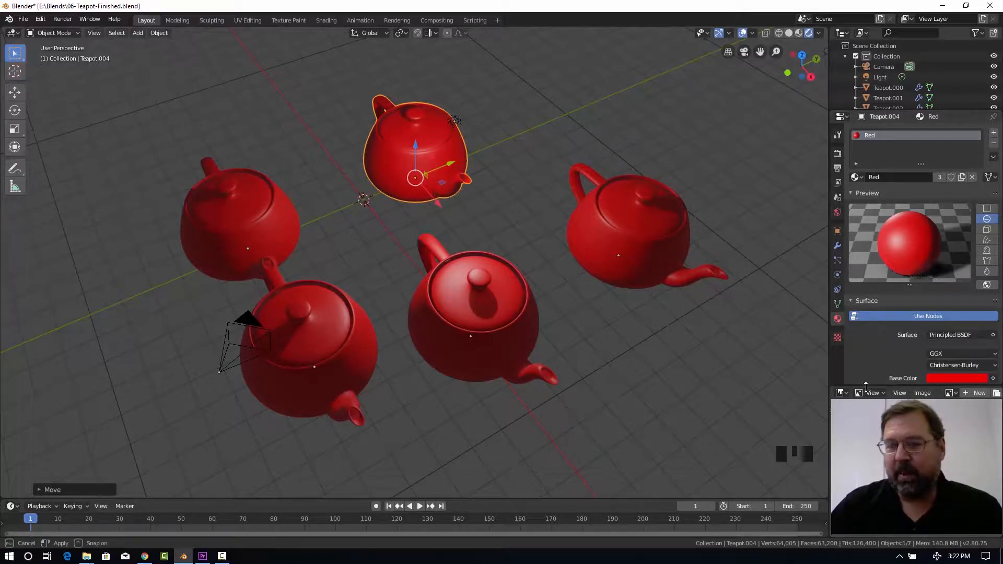
Change the base color of the selected rear teapot's shared Red material to blue, with a hue of about 0.63
drag(867, 387, 868, 400)
click(943, 380)
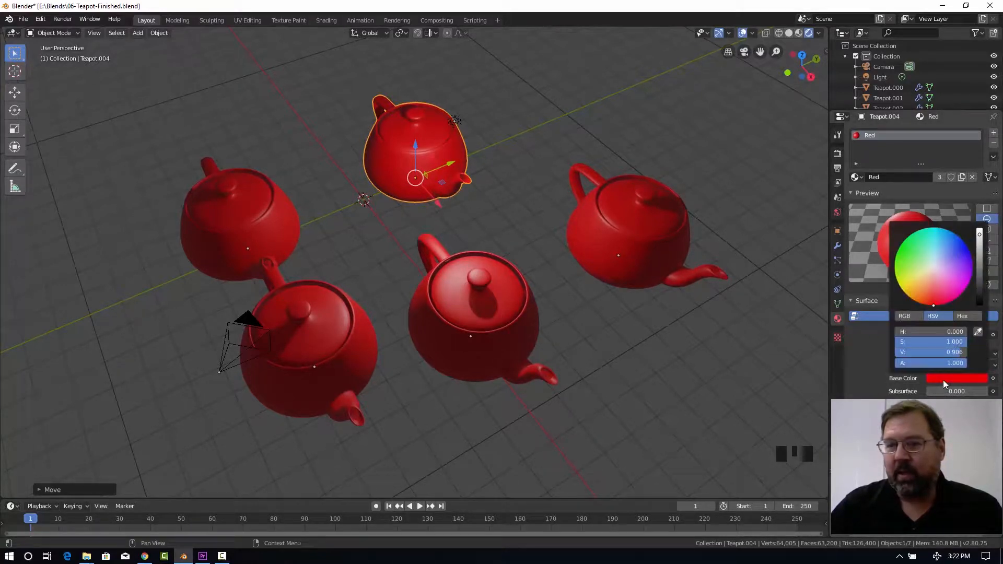
drag(944, 268, 962, 243)
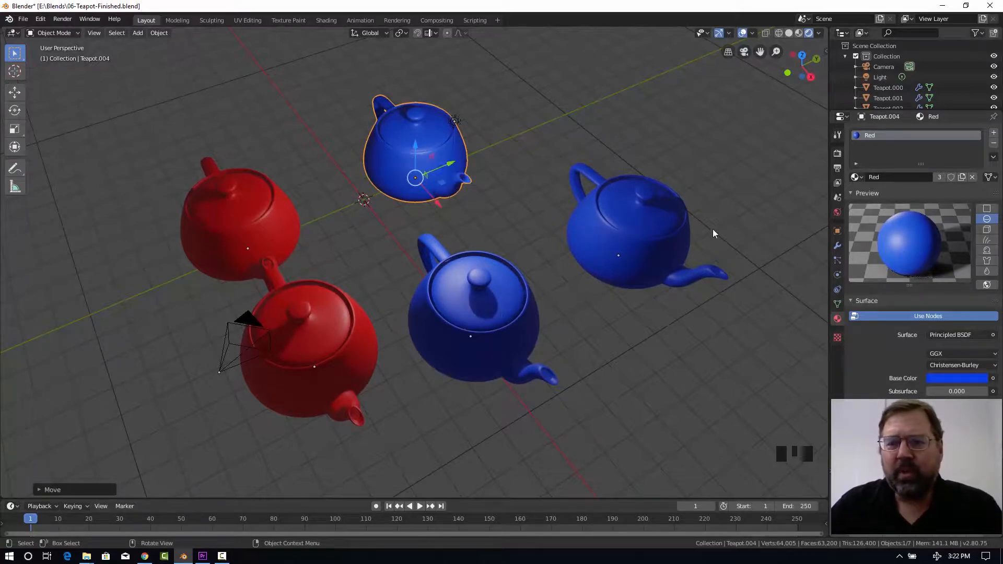
Switch the viewport to material preview shading and deselect the rear teapot
click(799, 34)
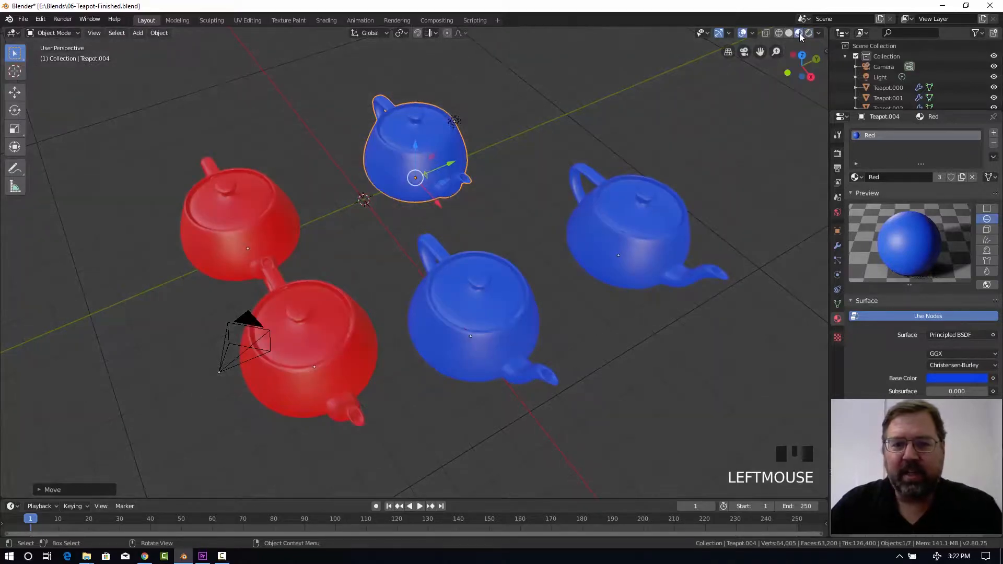
middle_drag(574, 260, 614, 261)
scroll(601, 249, up, 1)
click(678, 299)
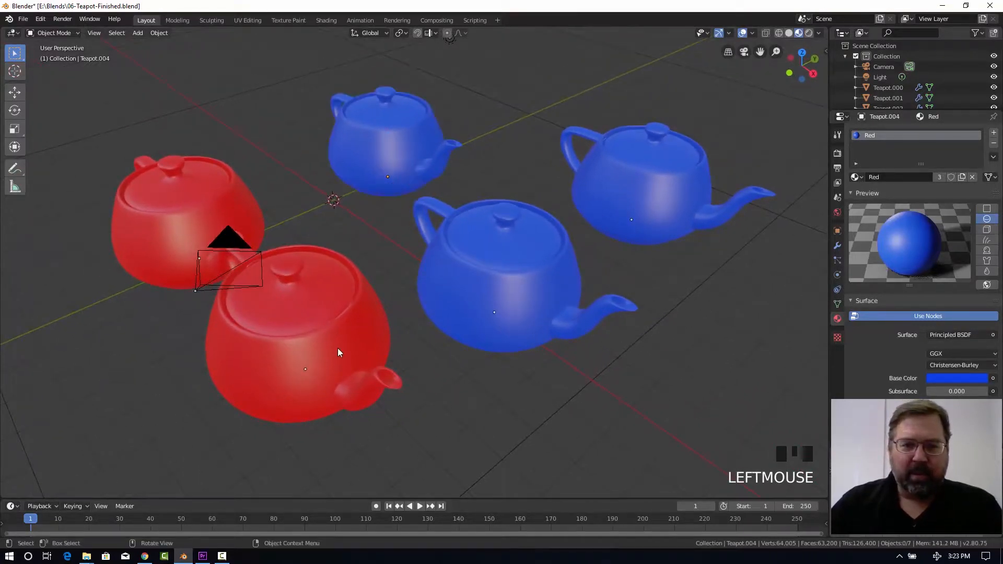
Set the base color of the far-left red teapot's material to bright green
click(233, 213)
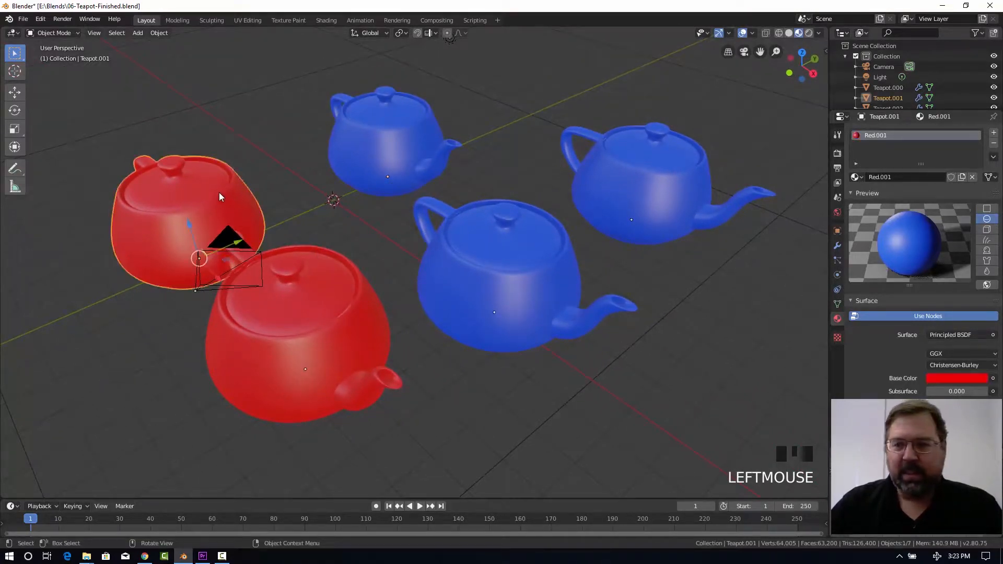
click(951, 377)
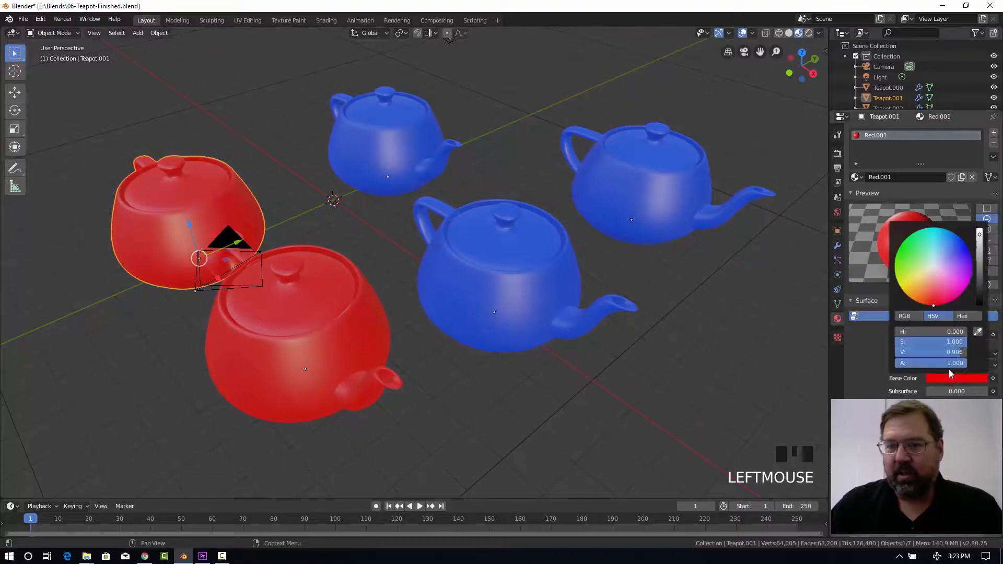
drag(924, 264, 900, 251)
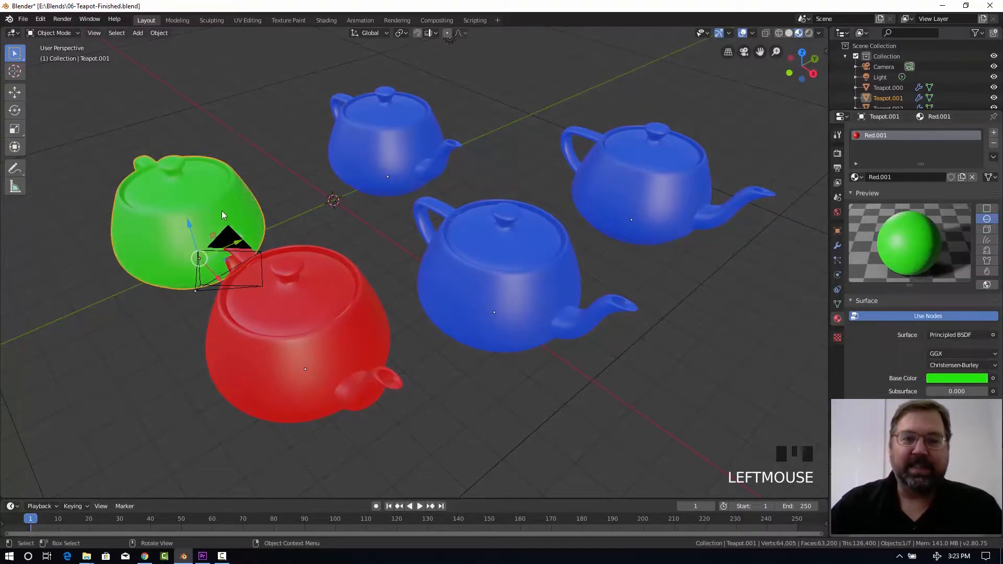
Move the remaining red teapot forward along the X axis, away from the green one
click(327, 366)
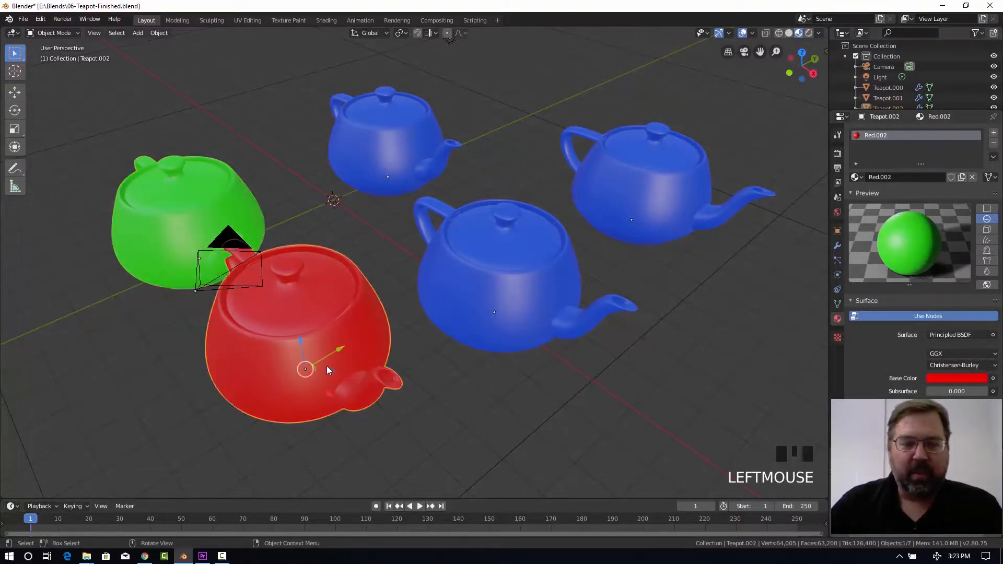
drag(333, 397, 357, 427)
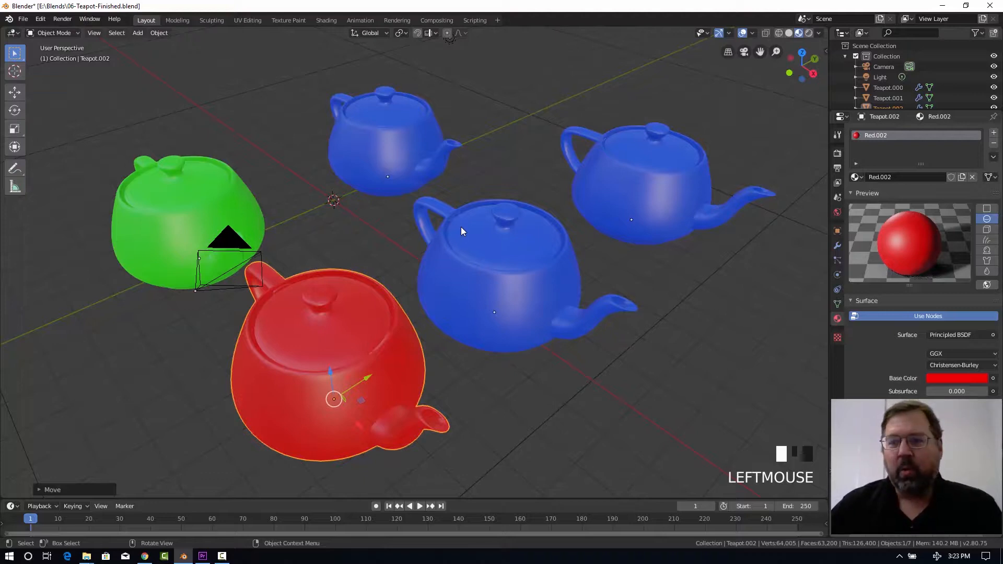
Rename the rear blue teapot's shared material as Blue
click(398, 112)
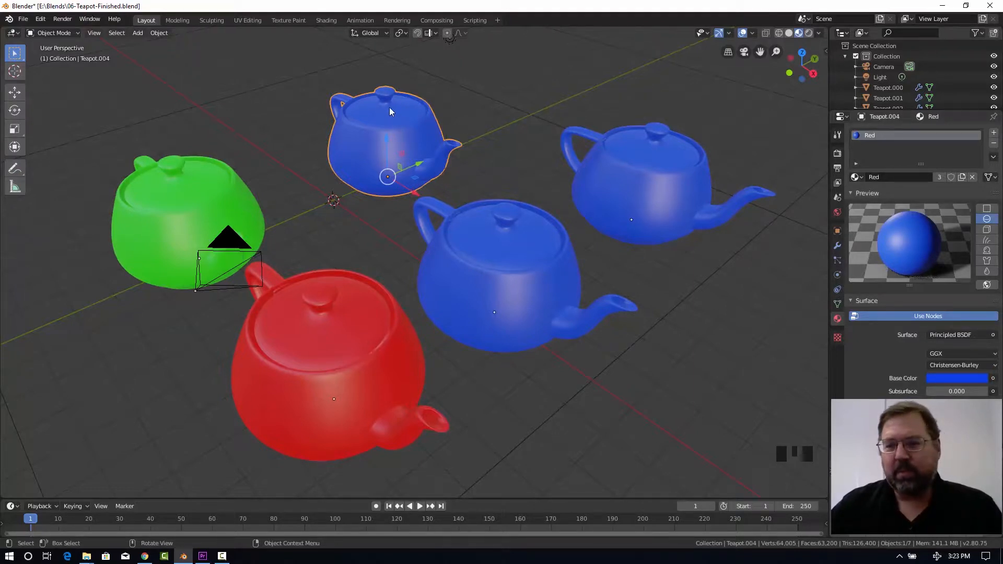
click(897, 178)
text(Blue)
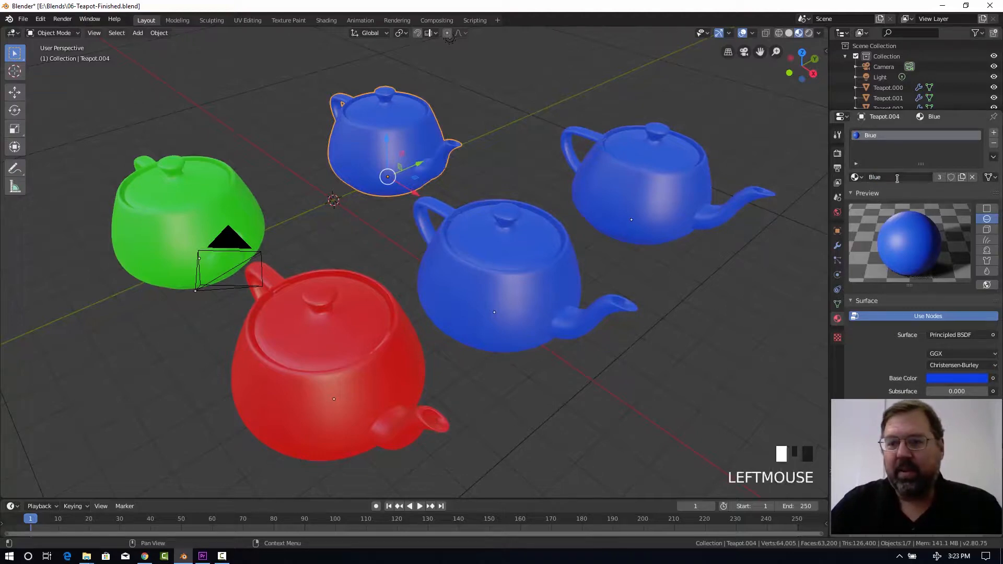
key(Return)
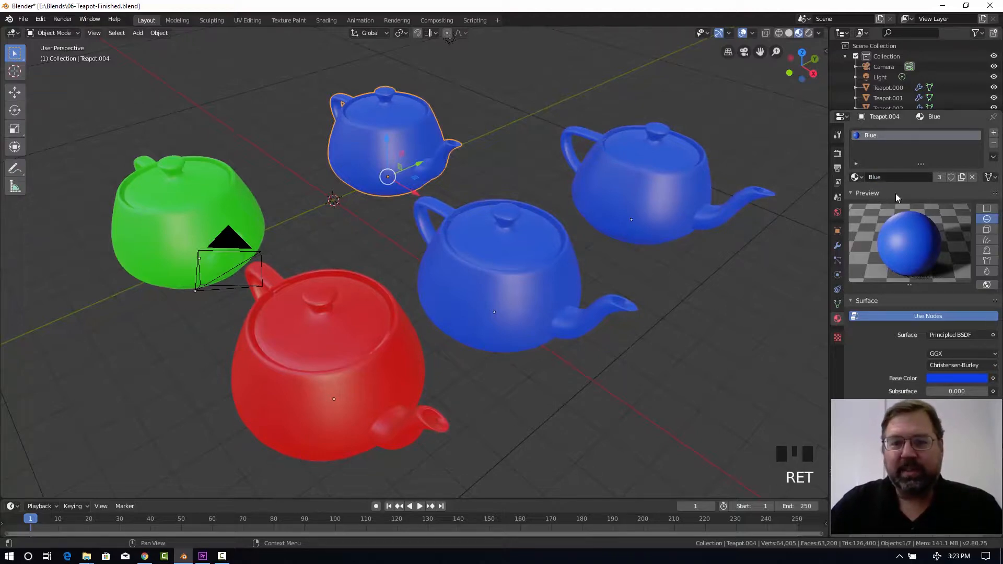
Unlink the Blue material from the middle teapot and give it a new material with a yellow base color, hue about 0.15
click(541, 246)
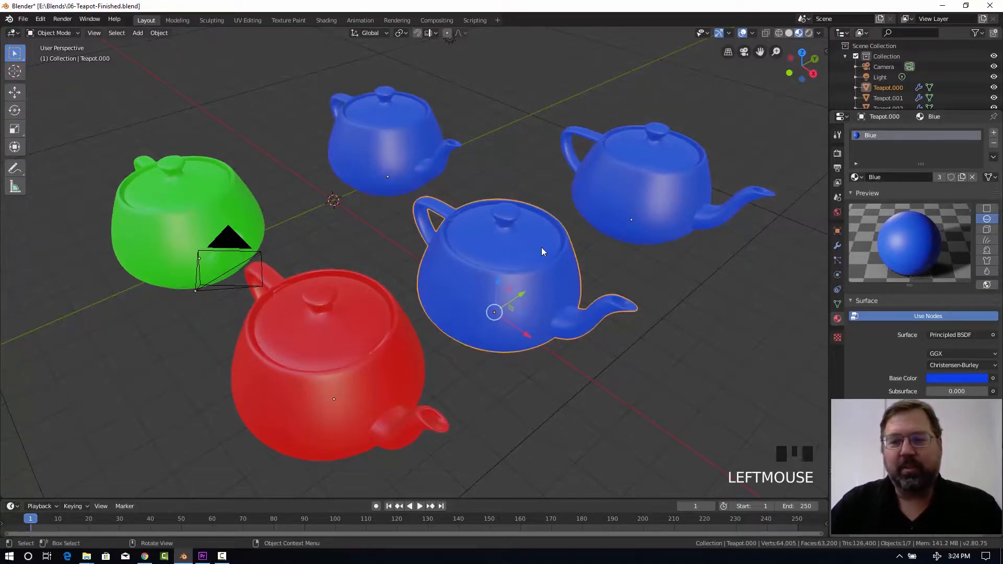
click(973, 177)
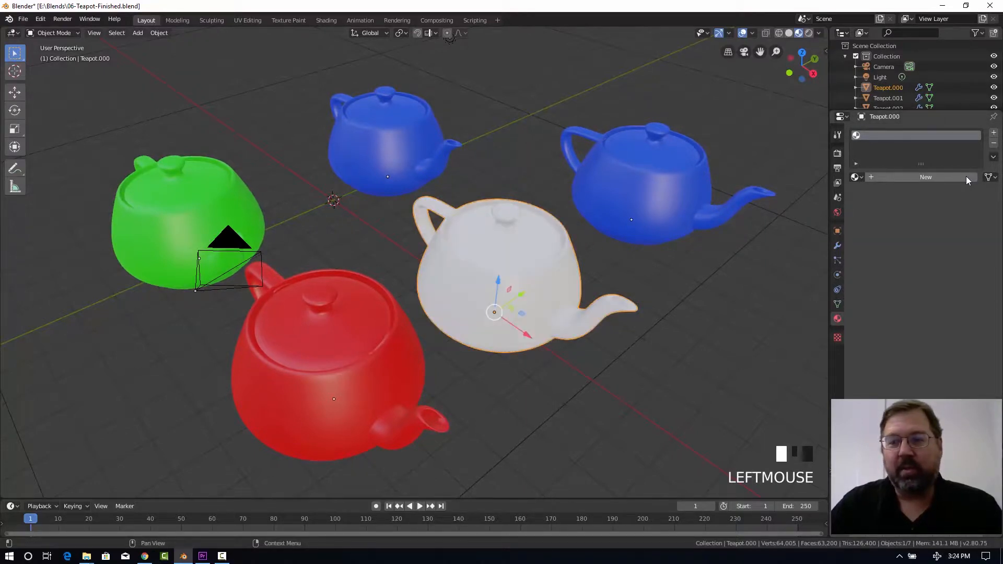
click(929, 178)
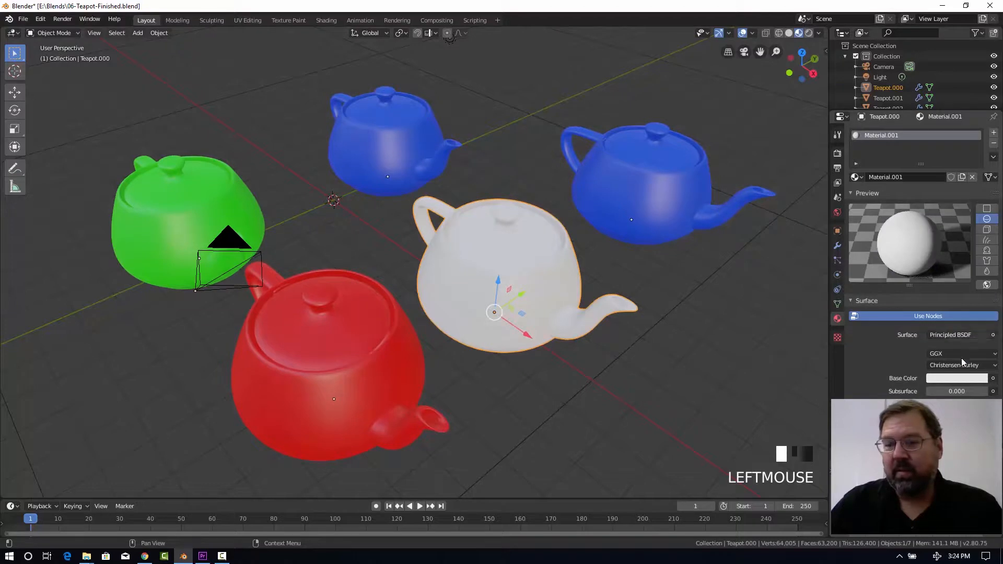
click(959, 378)
drag(931, 248, 902, 289)
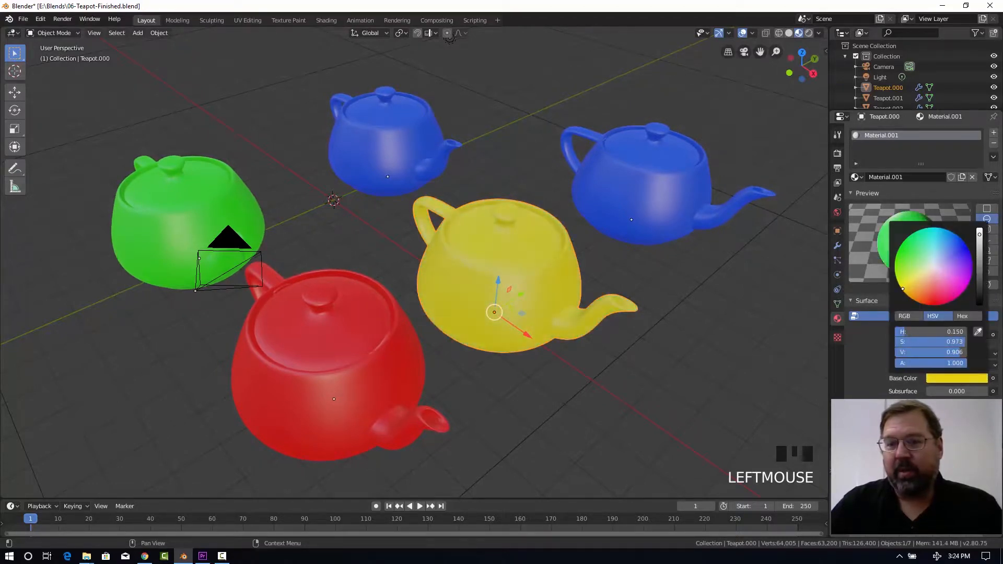
Rename the middle teapot's new material as Yellow
click(884, 178)
text(Yellow)
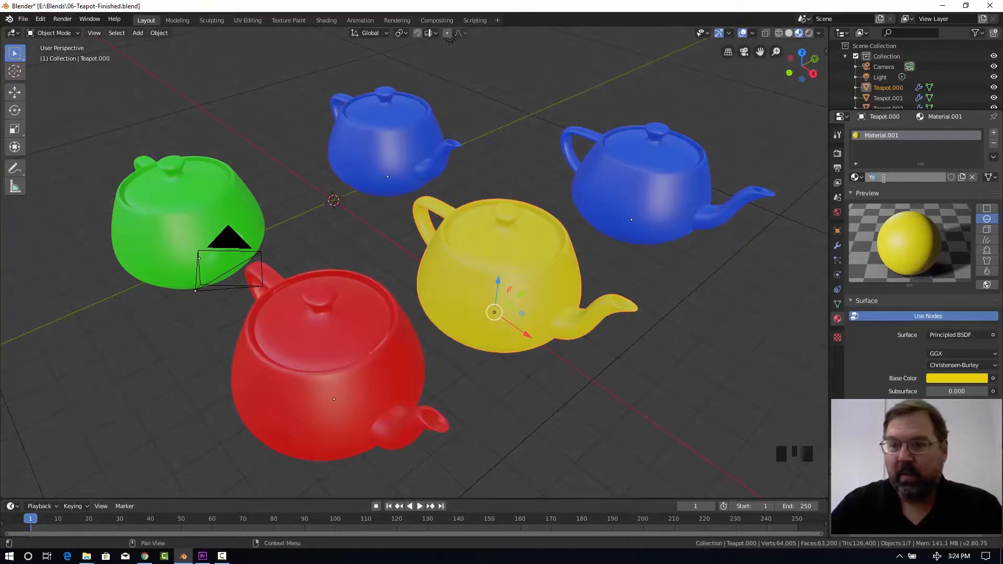
click(919, 184)
Make a single-user copy of the Blue material for the far-right teapot and compare it with the rear teapot's material
click(661, 174)
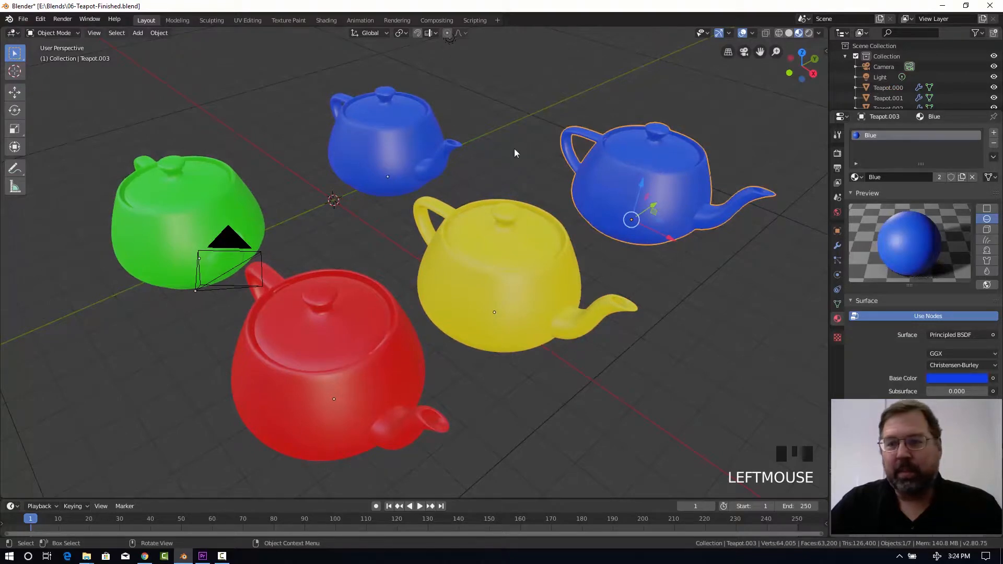
click(941, 177)
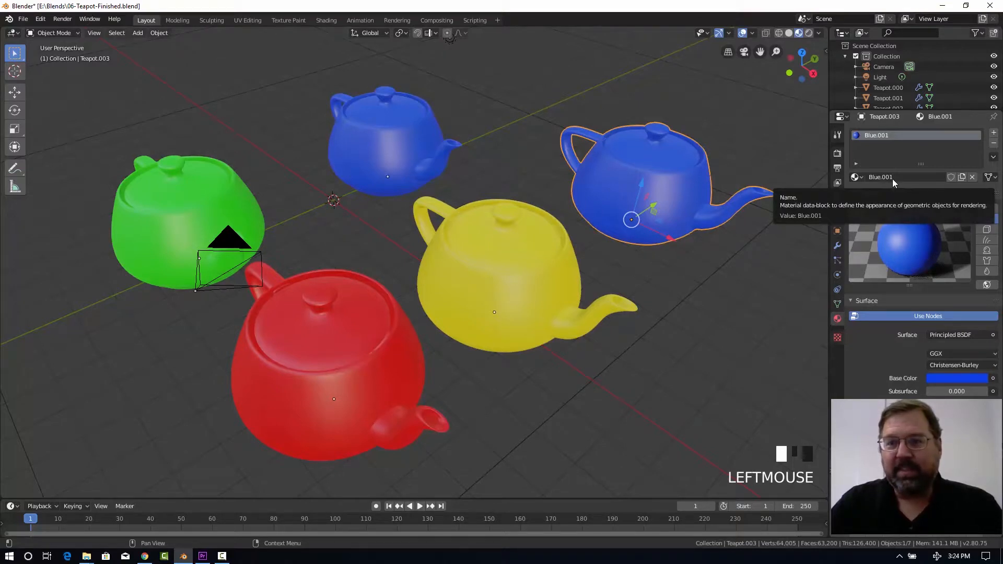
click(409, 129)
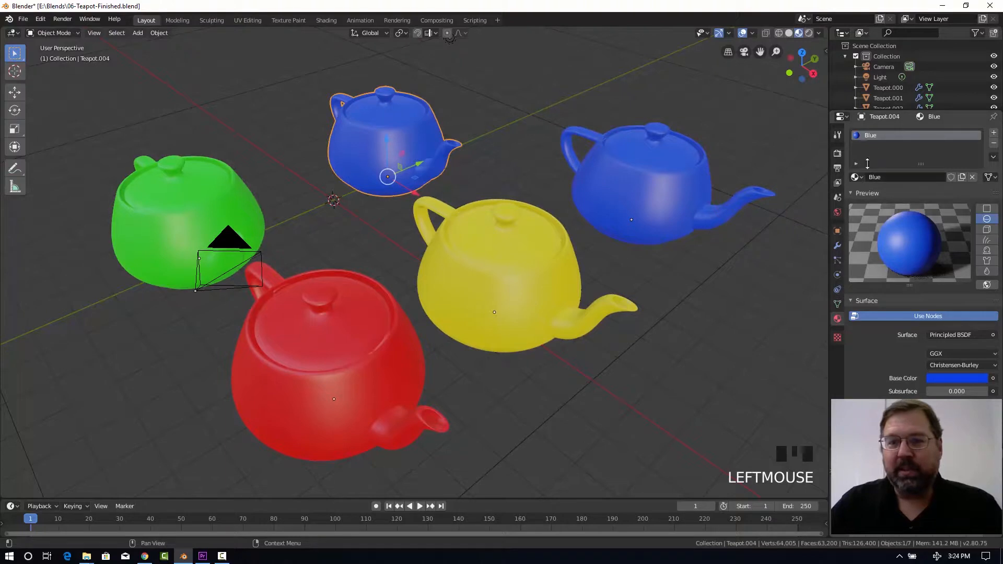
click(665, 179)
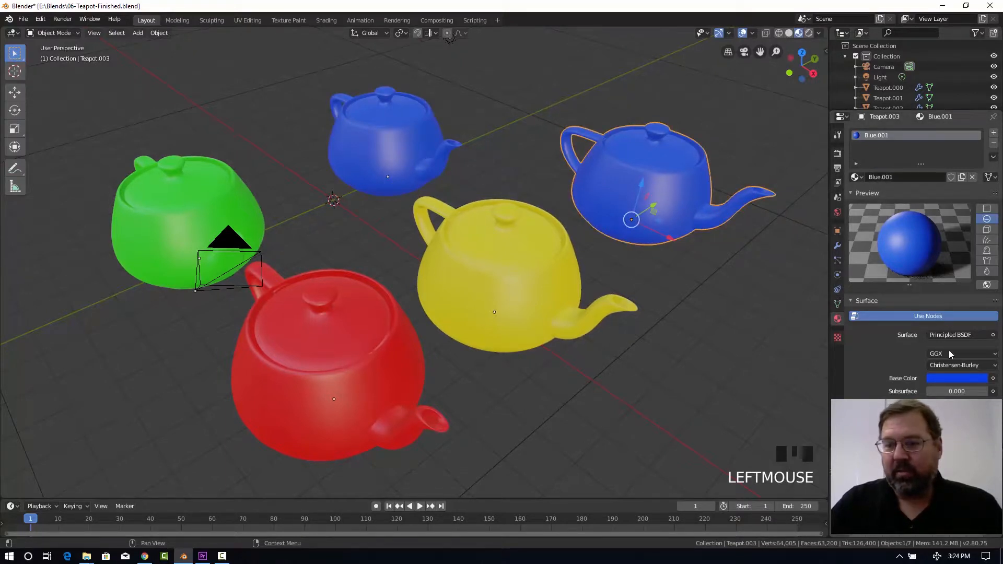
Change the far-right teapot's base color to light blue and rename its material as LightBlue
click(957, 378)
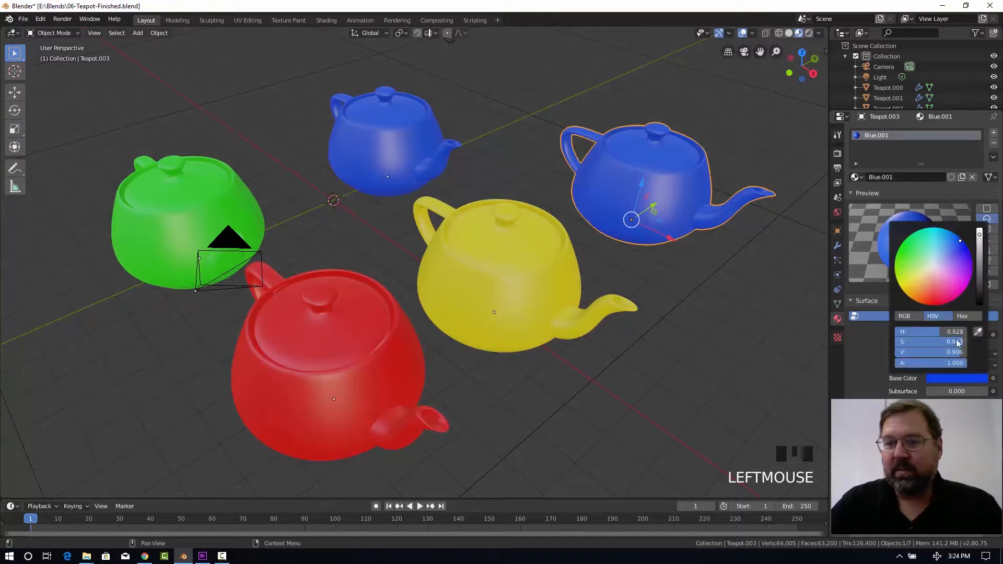
click(948, 243)
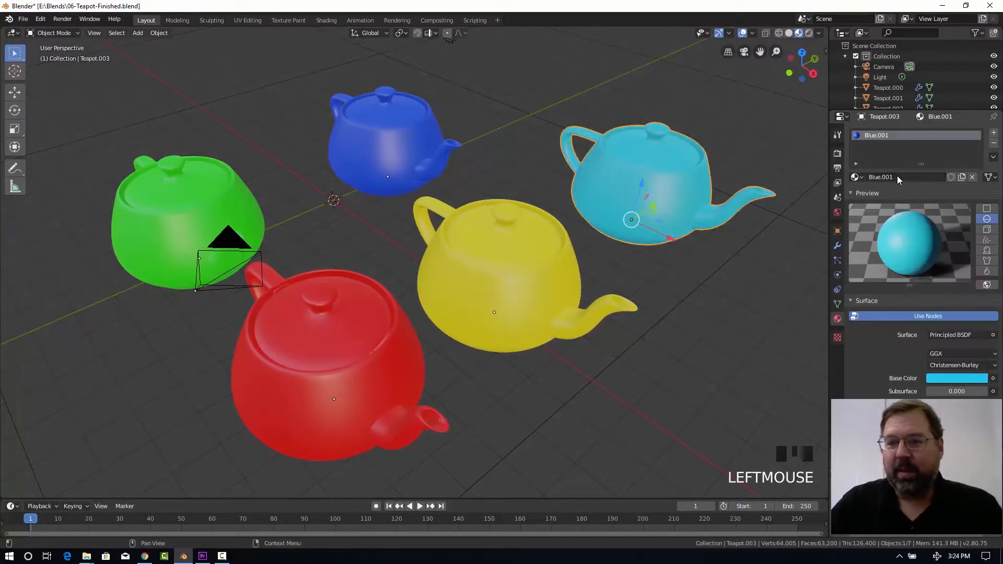
click(939, 177)
text(L)
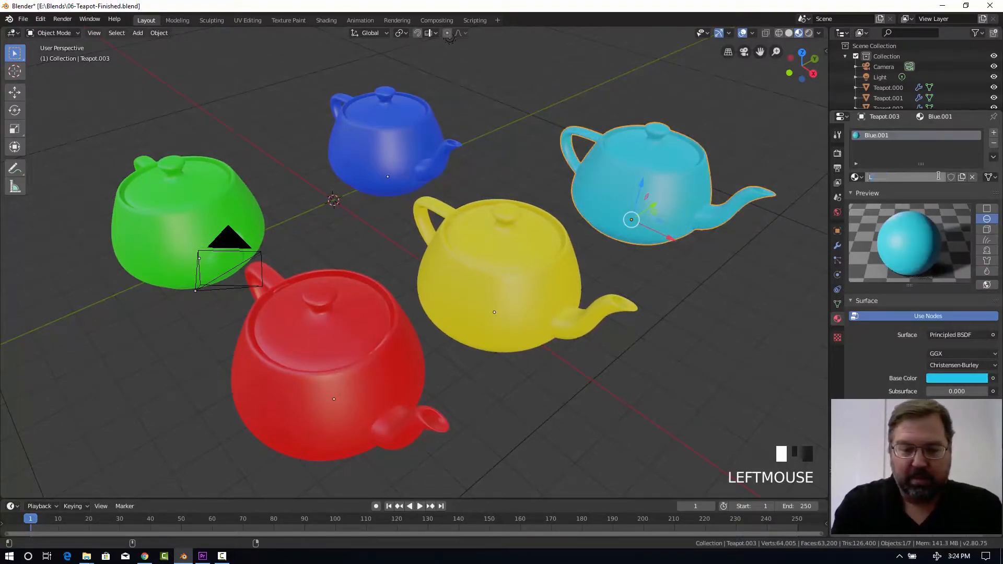
text(ightBl)
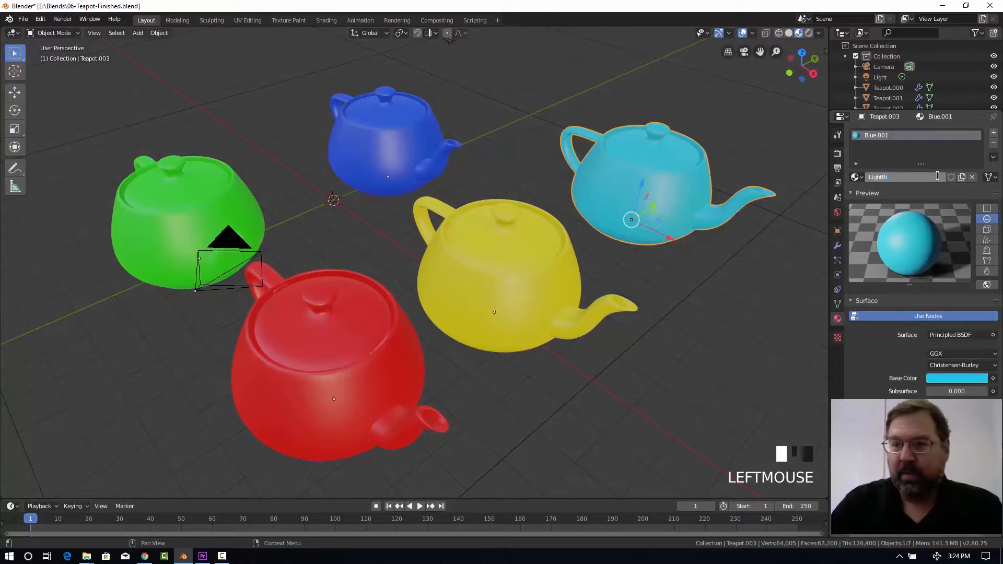
text(ue)
key(Return)
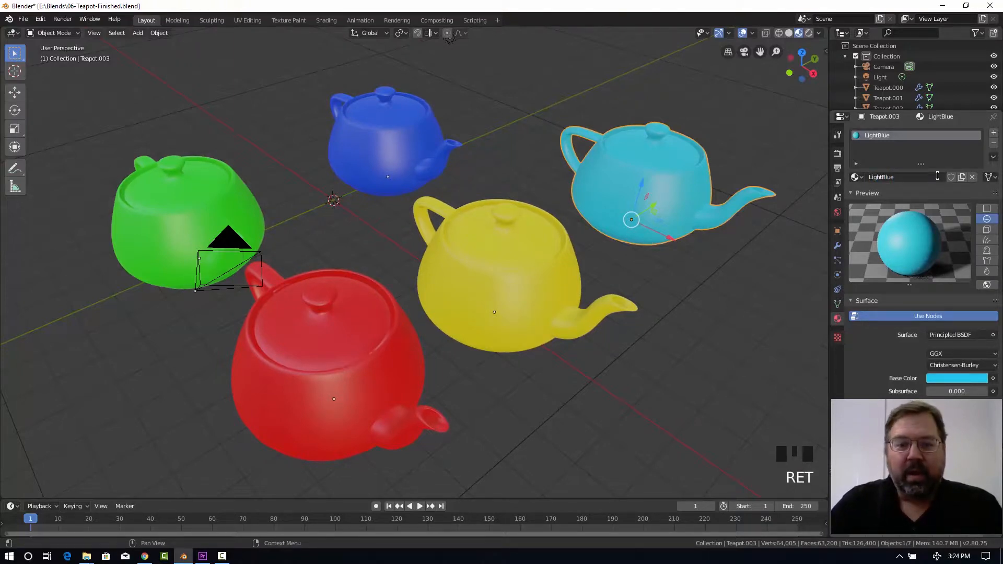
Rename the front red teapot's material as Red, and select the green teapot
click(377, 334)
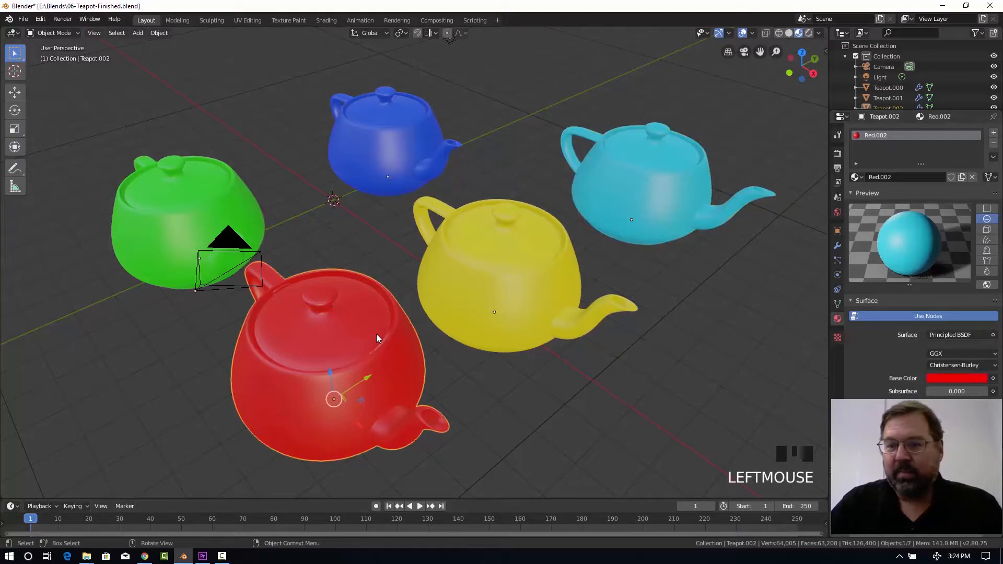
click(904, 178)
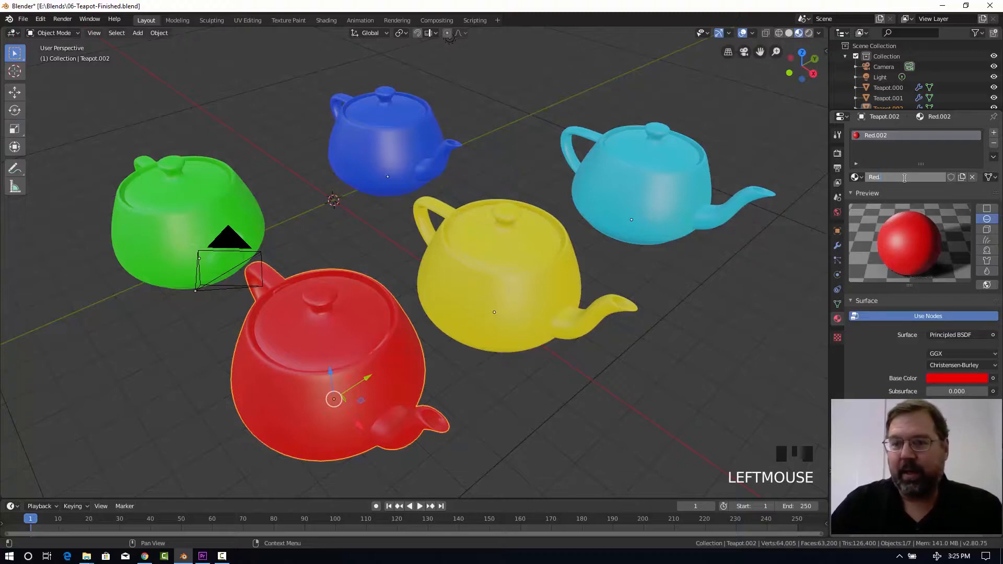
key(Return)
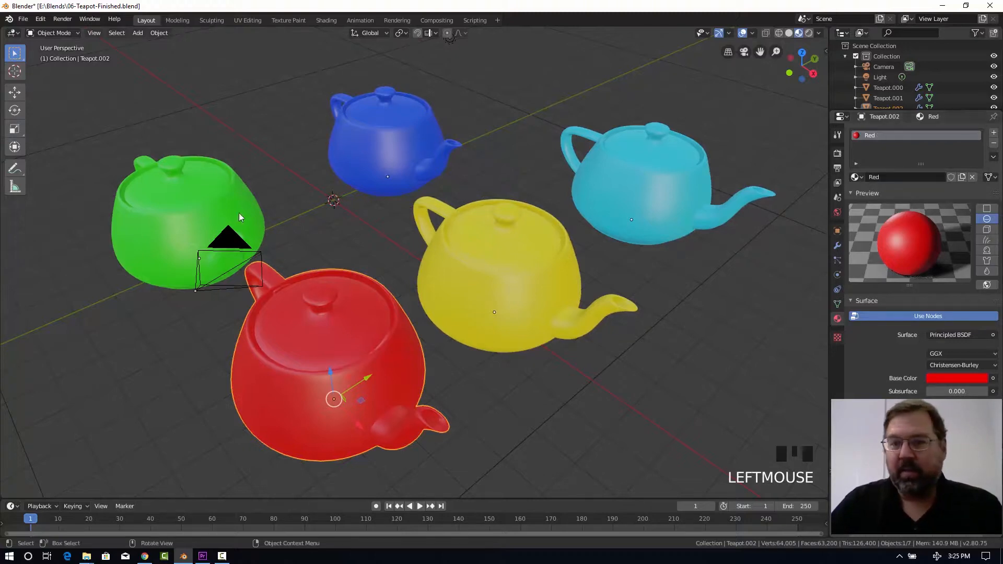
click(230, 215)
click(899, 177)
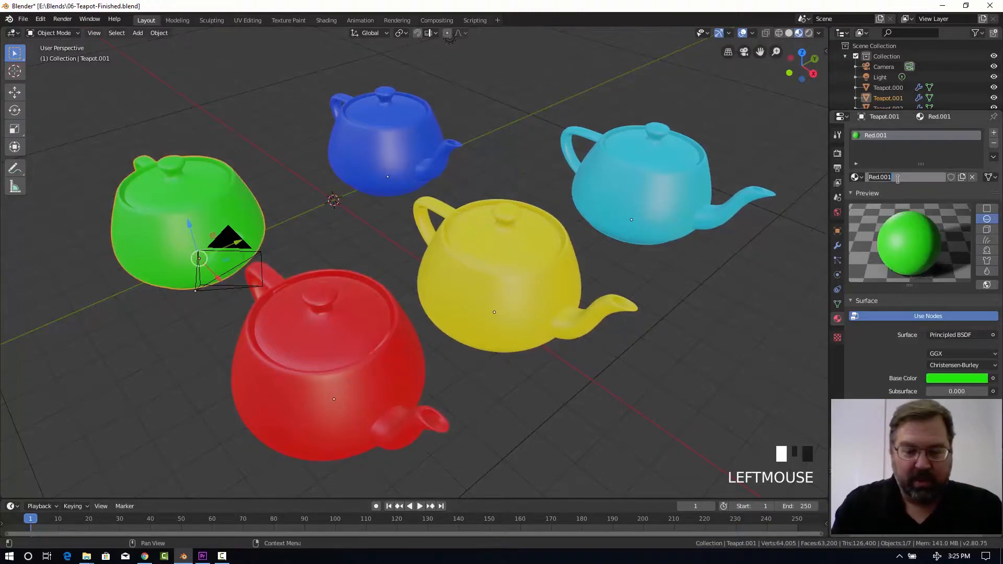
text(Green)
key(Escape)
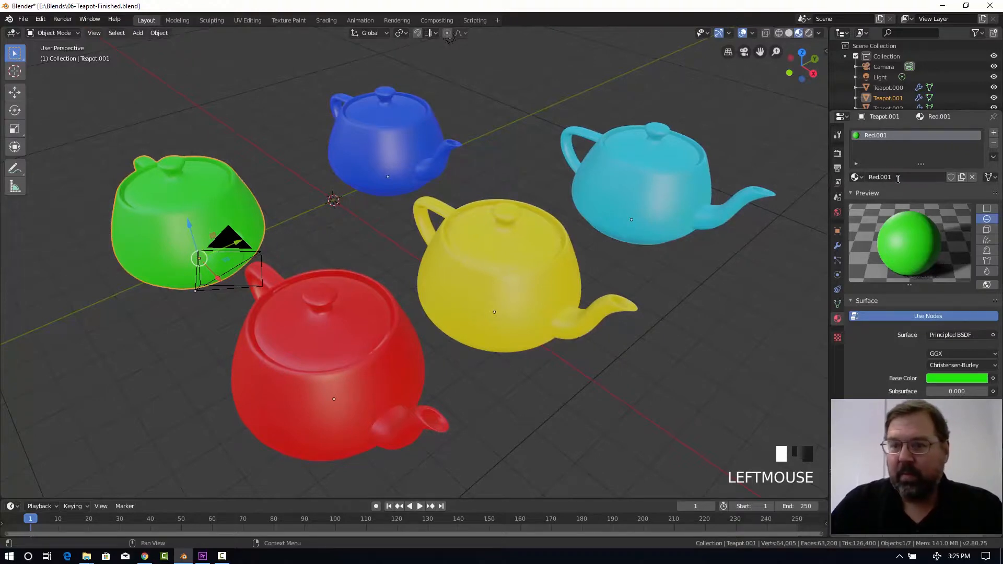
Rename the green teapot's material as Green
click(899, 178)
text(G)
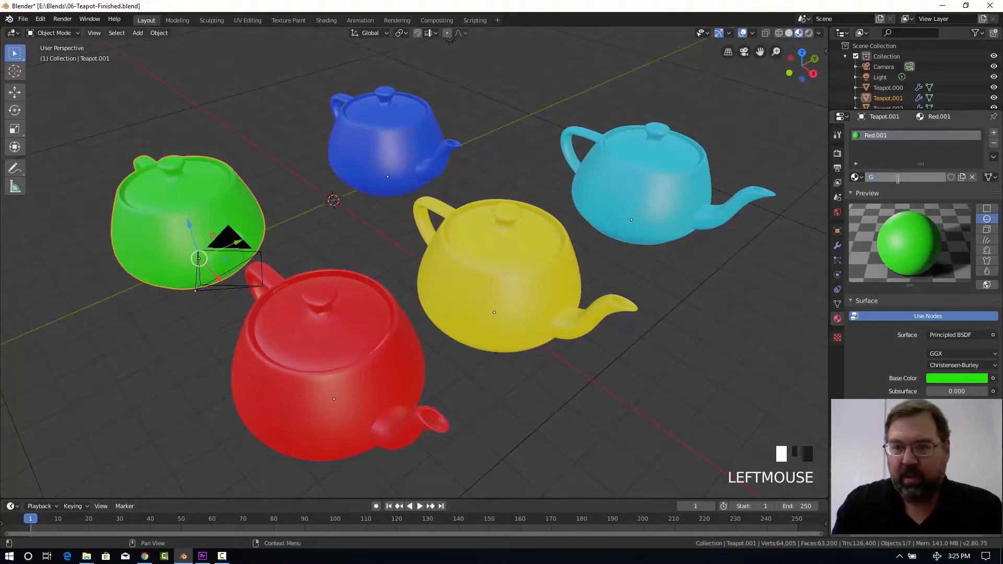
text(reen)
key(Return)
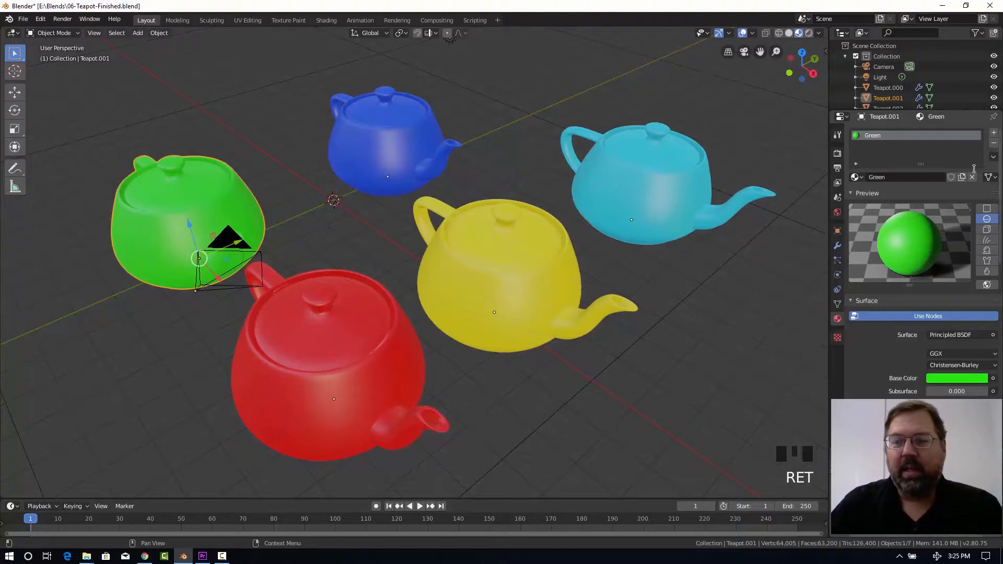
Check the material assigned to the light blue, blue and green teapots by selecting each one
click(626, 243)
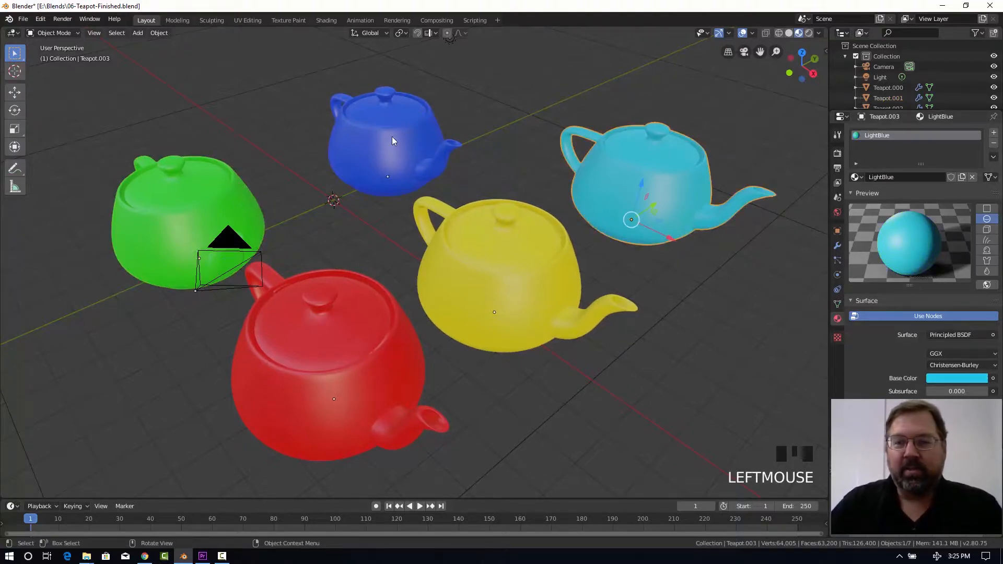
click(380, 174)
click(218, 192)
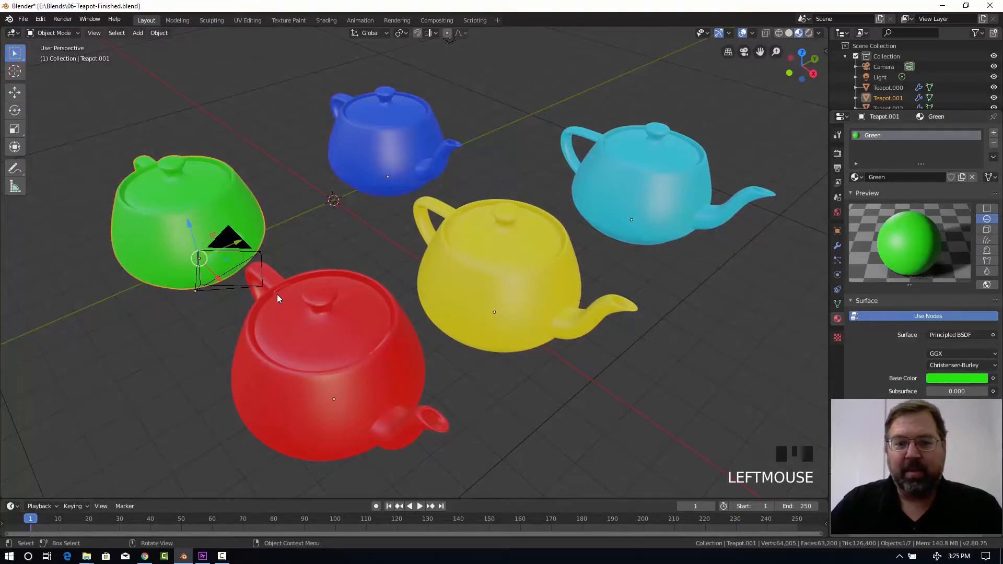
Assign the far-right teapot's LightBlue material to the middle yellow teapot, and give the far-right teapot the Yellow material
click(305, 317)
click(486, 277)
click(617, 205)
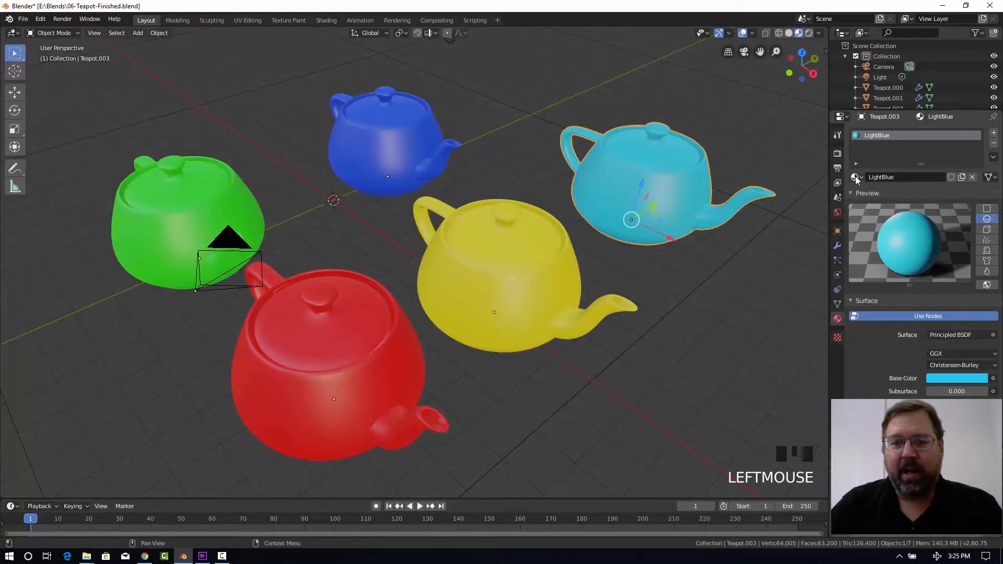
drag(856, 178, 550, 264)
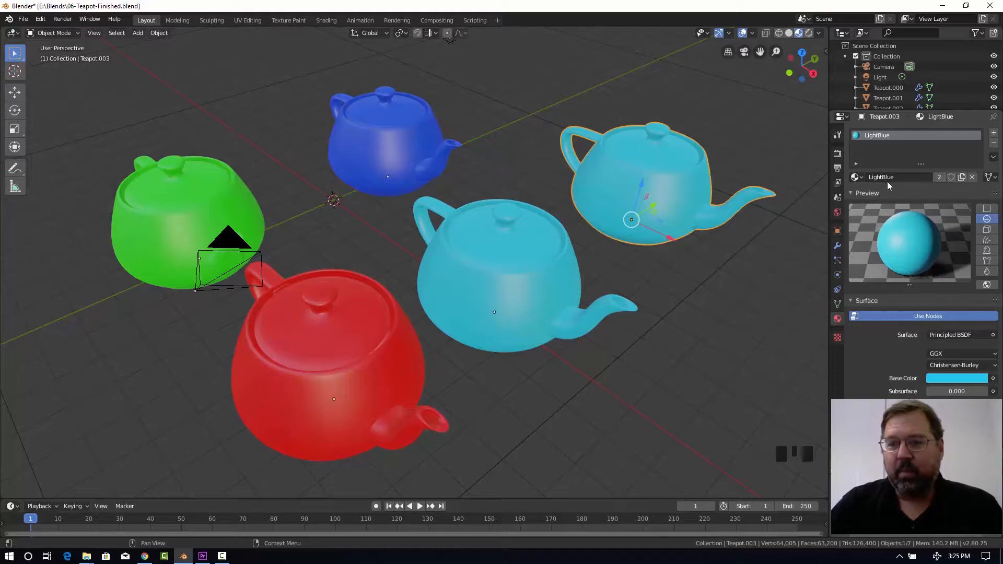
click(858, 178)
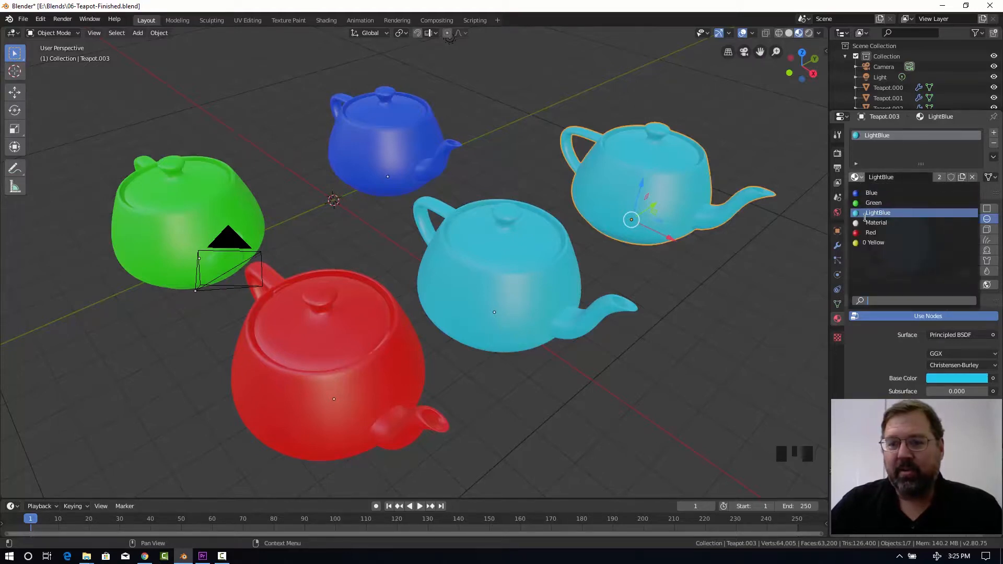
click(866, 242)
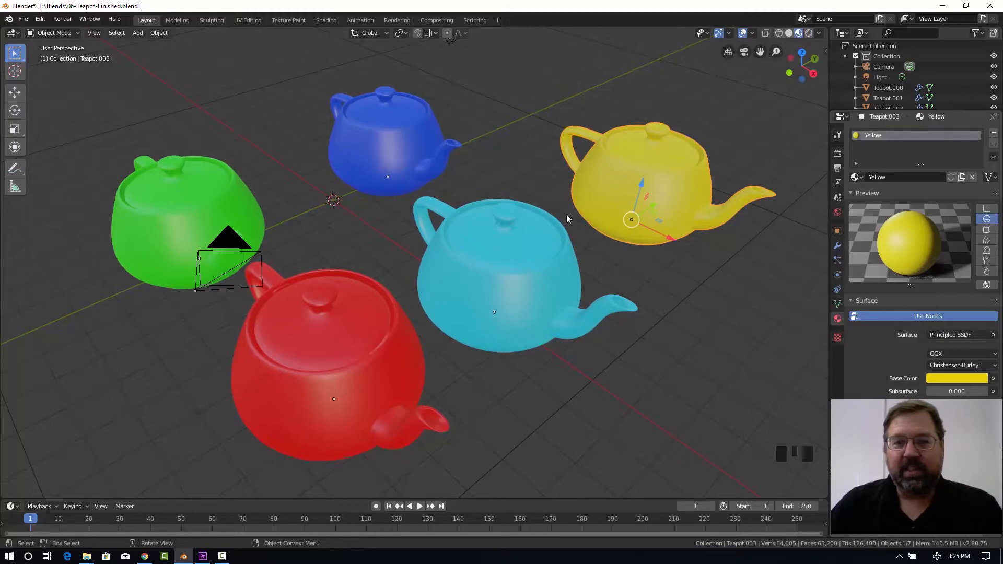
Try the Green material on the blue teapot at the back, and assign the Yellow material to it instead
click(399, 136)
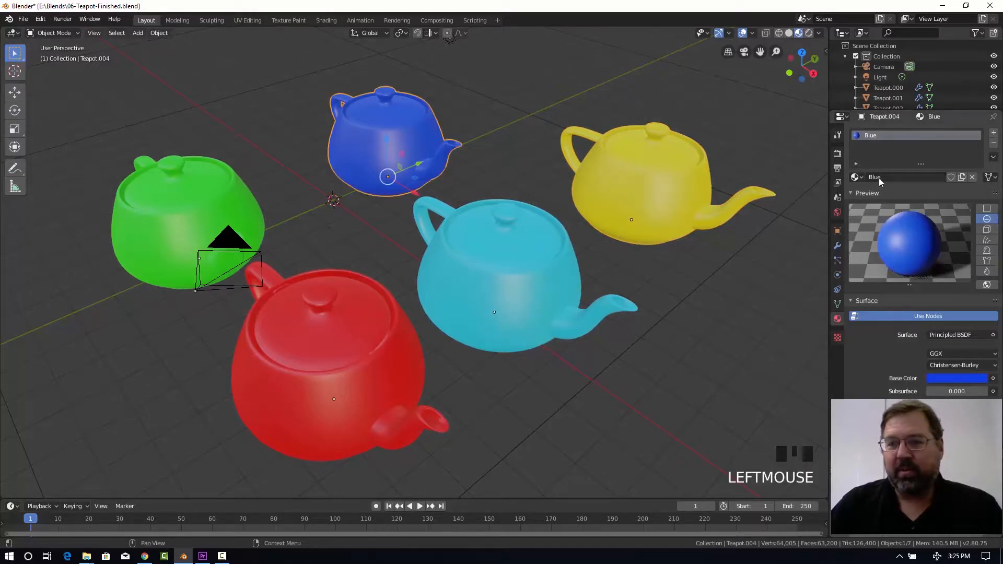
click(857, 177)
click(862, 202)
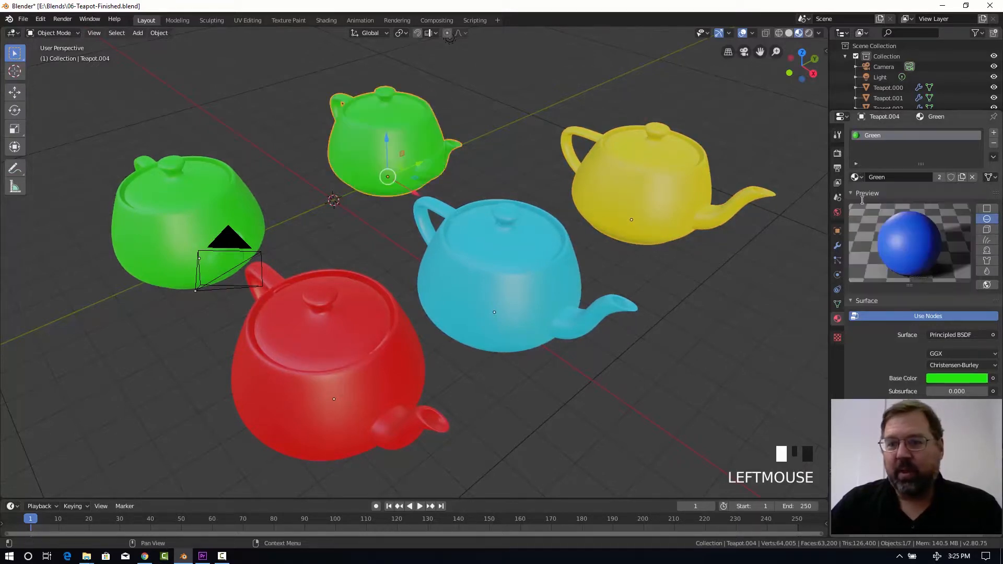
click(856, 177)
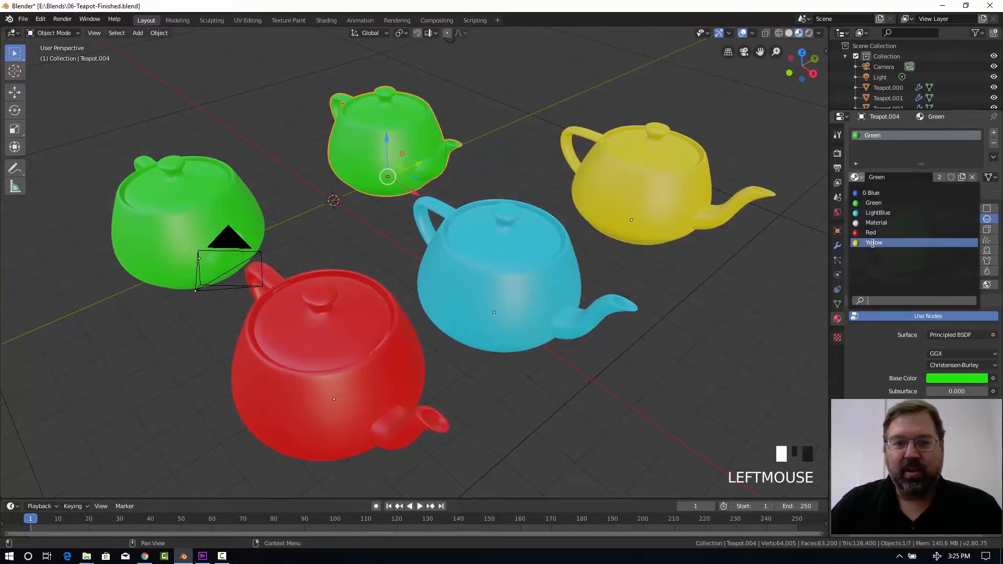
click(873, 242)
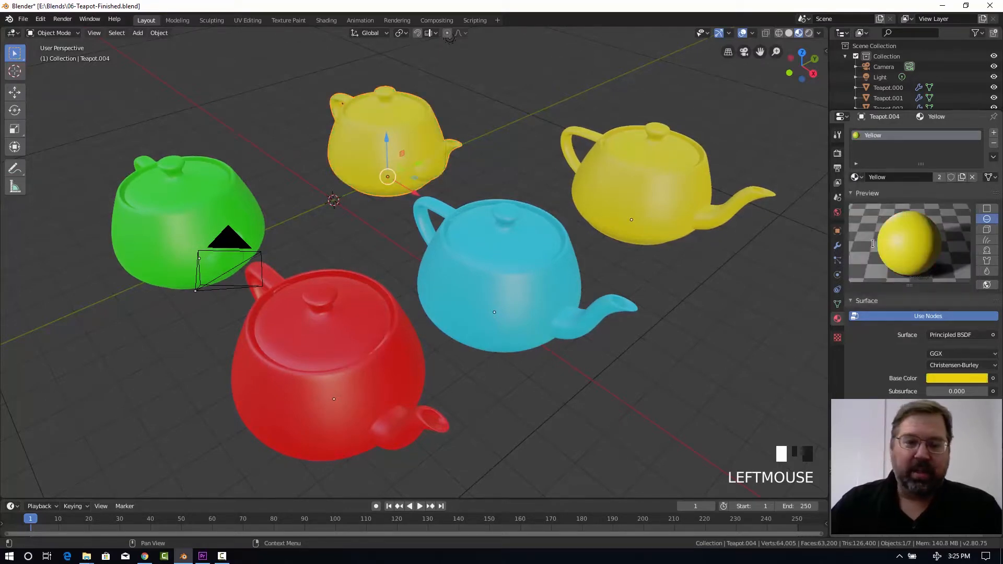
Check the material assigned to the middle, far-right and back teapots by selecting each one
click(487, 273)
click(856, 177)
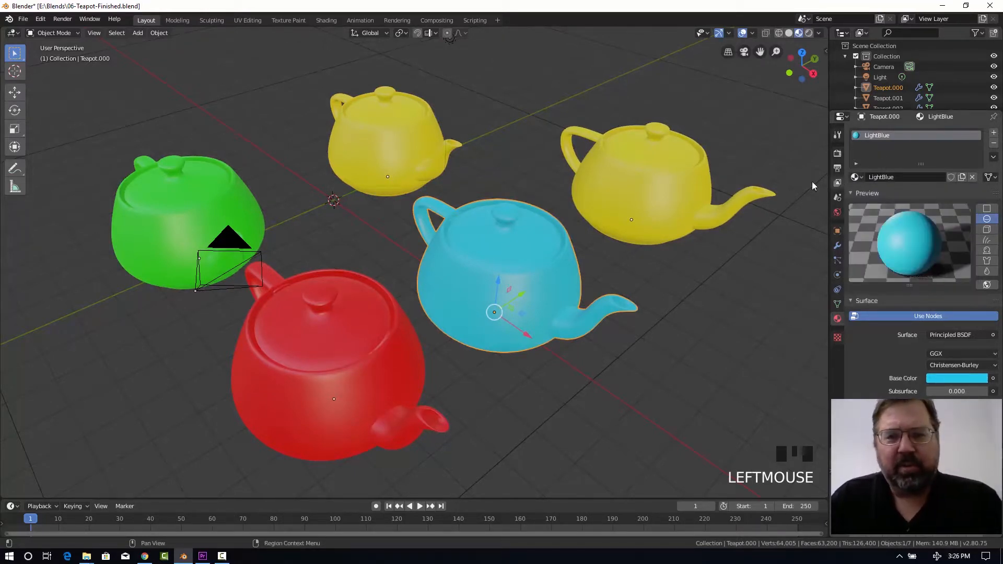
click(633, 184)
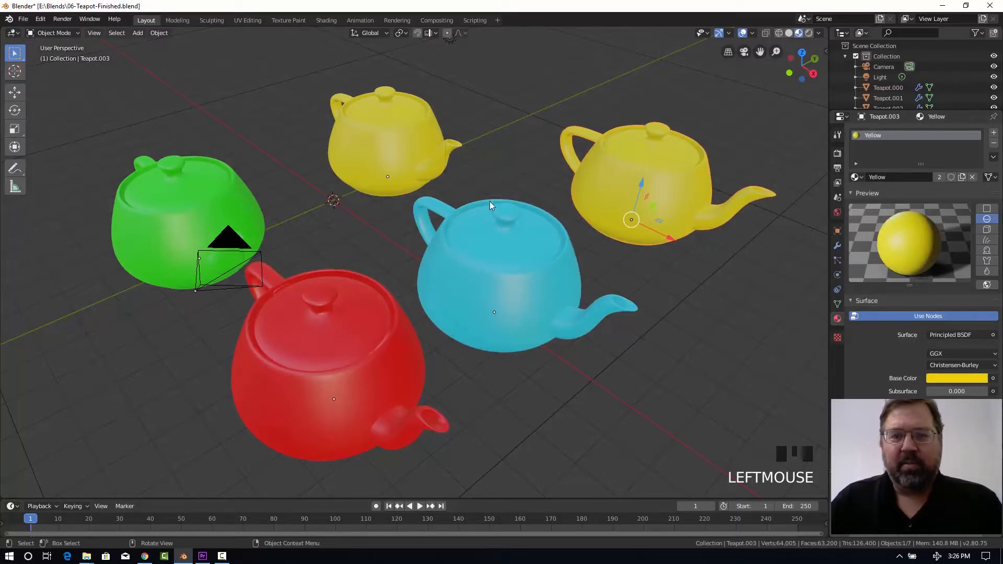
click(428, 146)
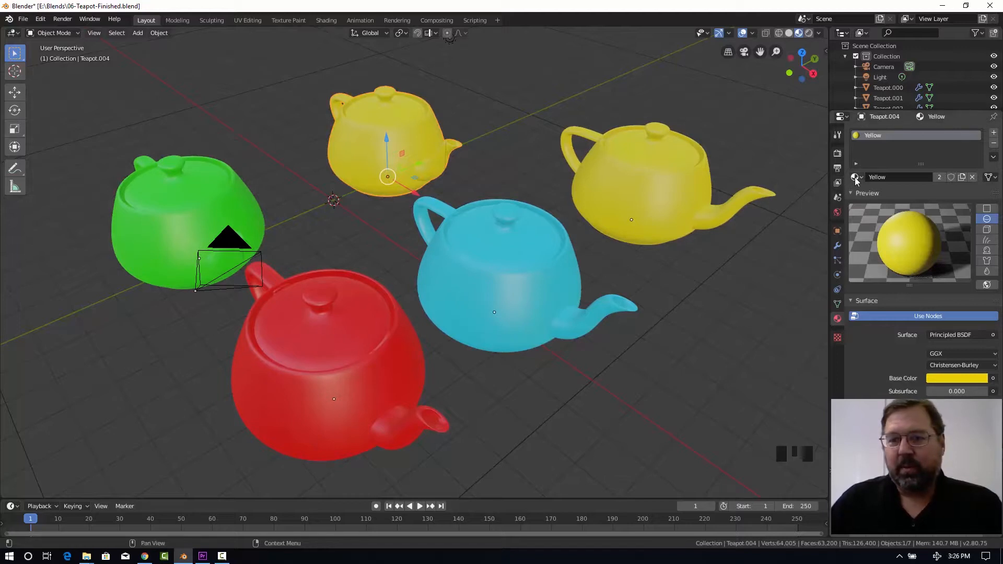
Assign the unused Blue material to the far-right teapot and give the material a fake user
click(694, 189)
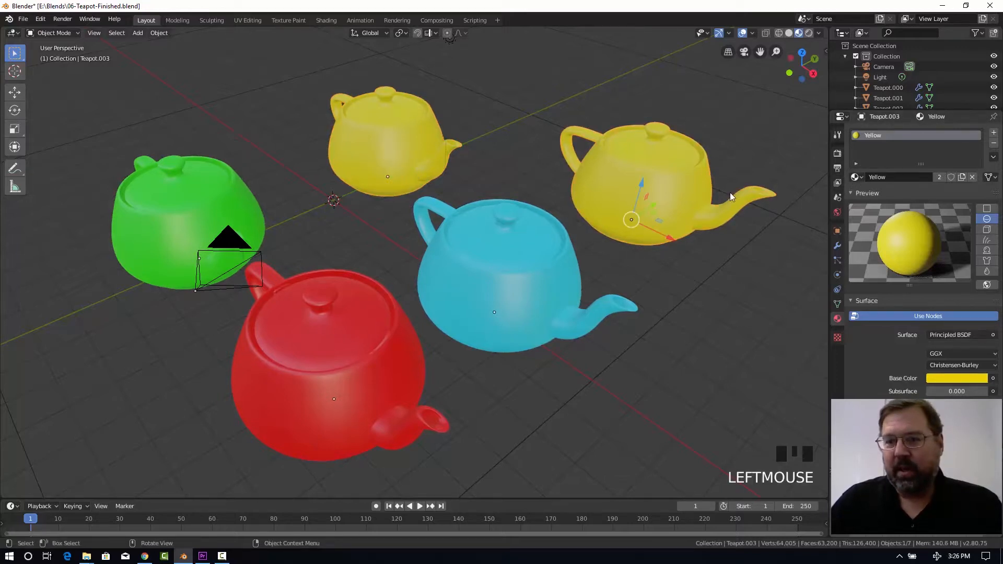
click(857, 178)
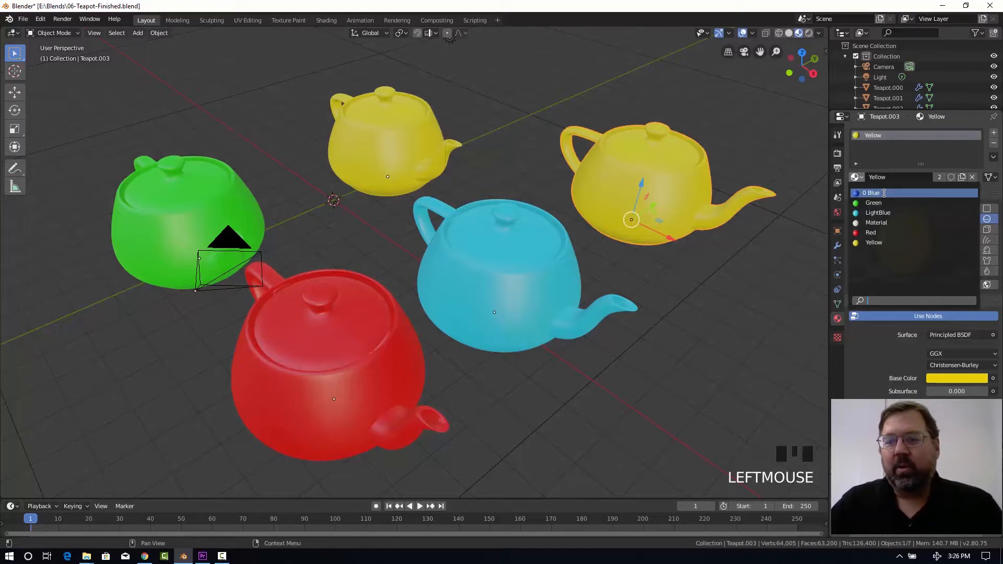
click(884, 193)
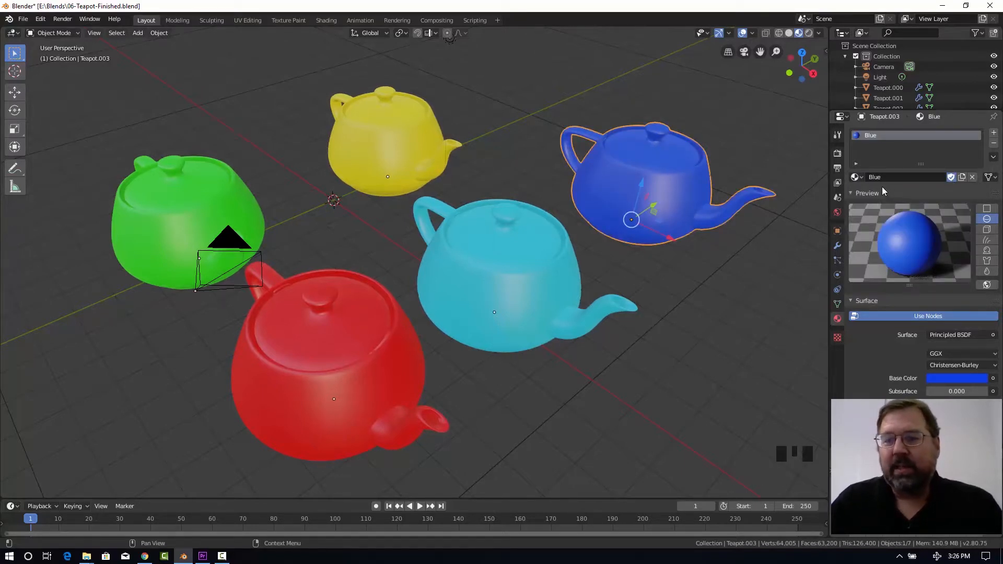
Assign the Green material to the far-right teapot, and check the list of available materials for Blue
click(860, 177)
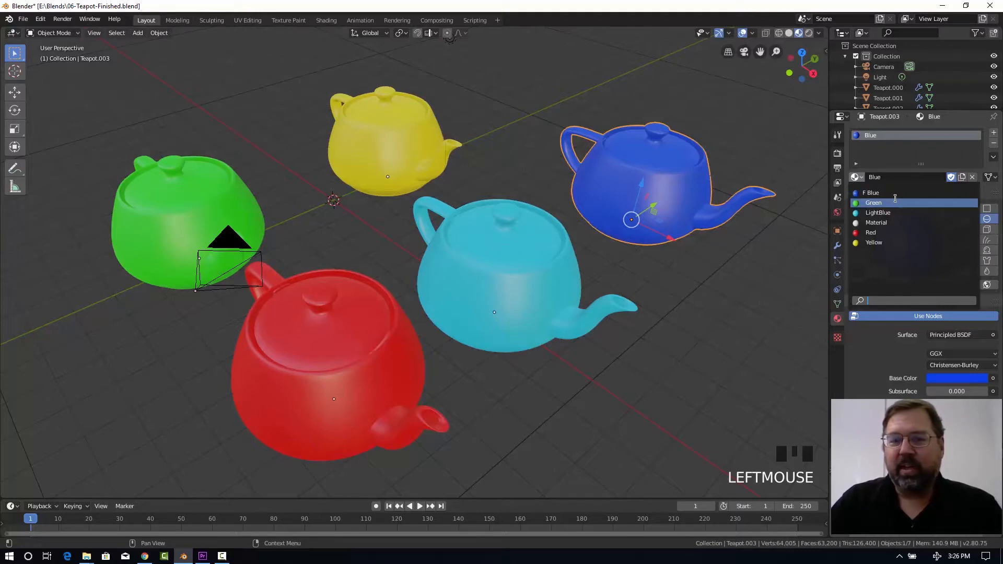
click(895, 200)
click(863, 177)
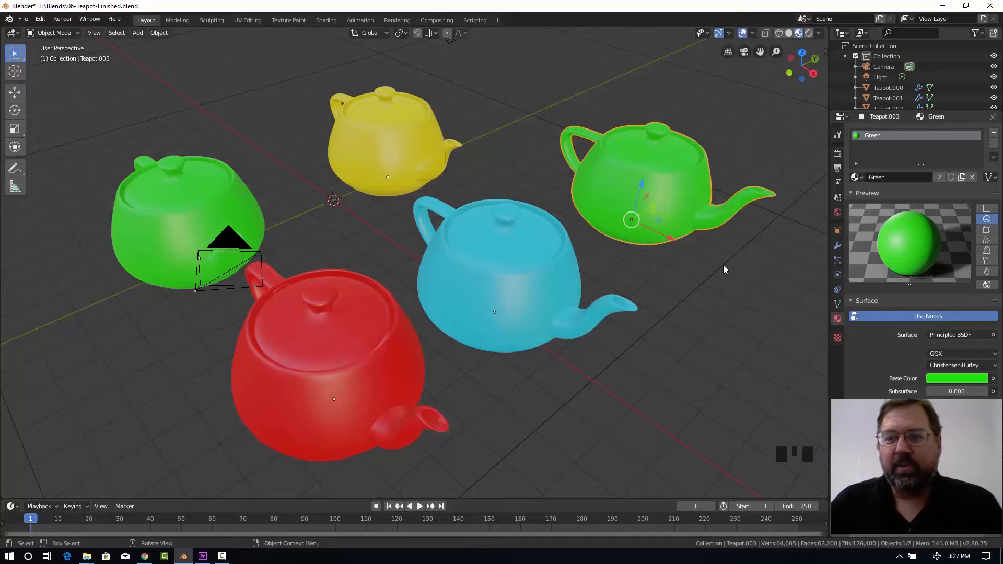
click(744, 247)
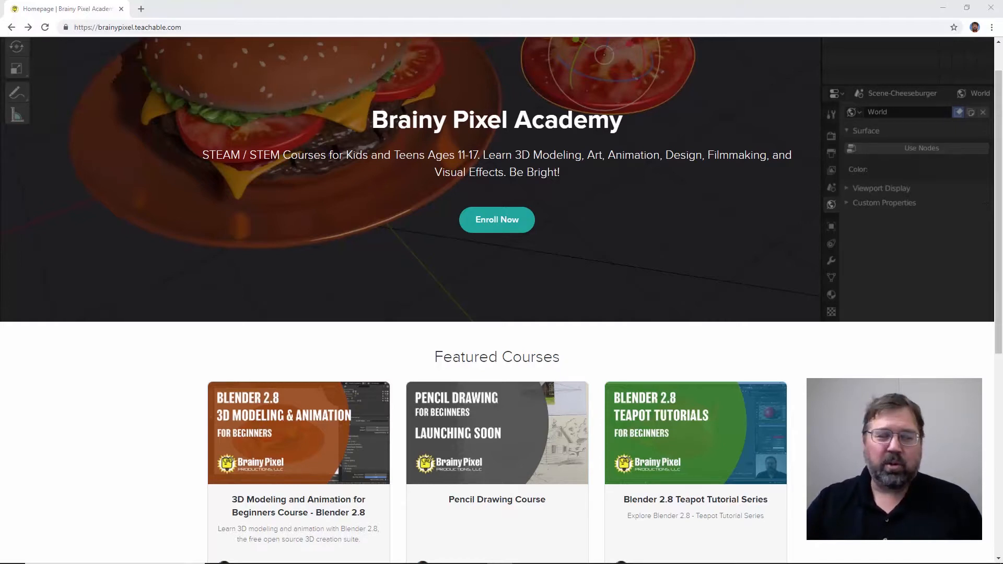
In the web browser, open the Blender 2.8 3D Modeling and Animation for Beginners course on Brainy Pixel Academy and look through its lesson list
click(366, 419)
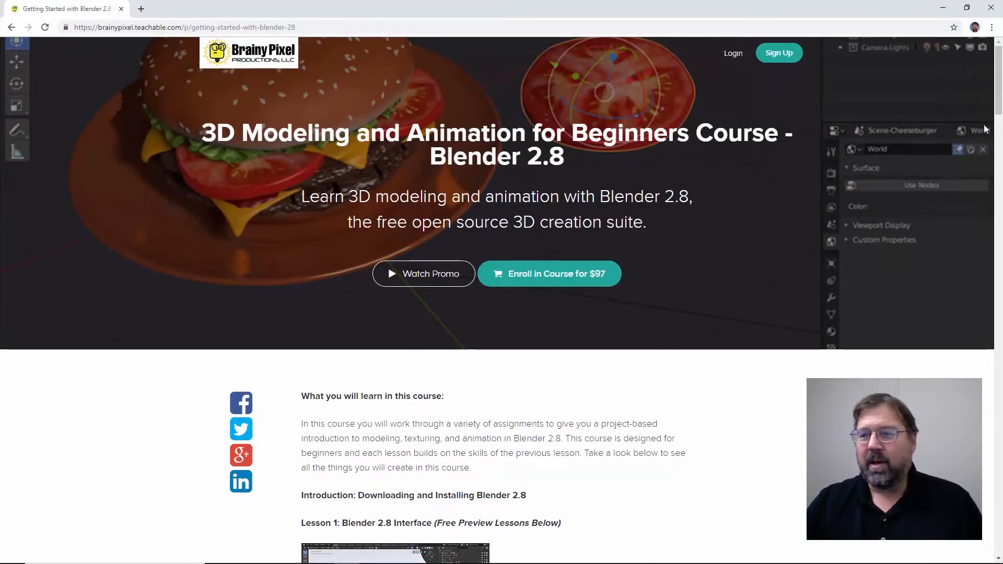
drag(999, 106, 999, 211)
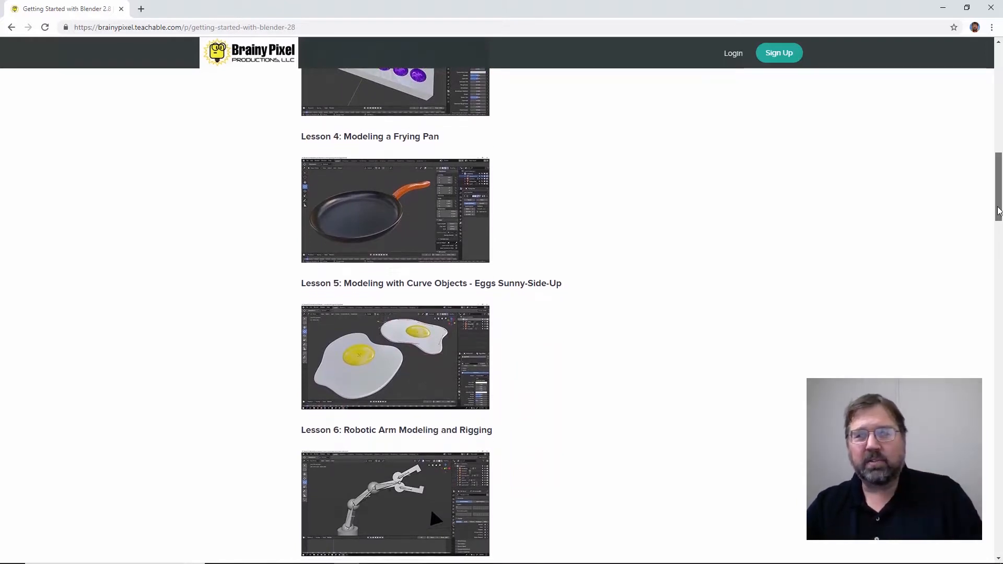
drag(999, 211, 999, 229)
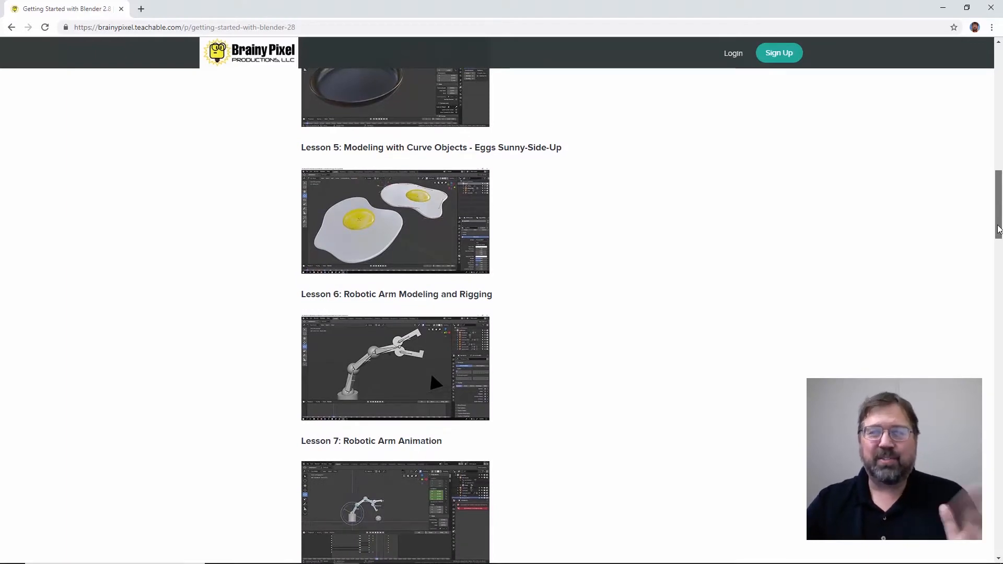
drag(1000, 229, 999, 247)
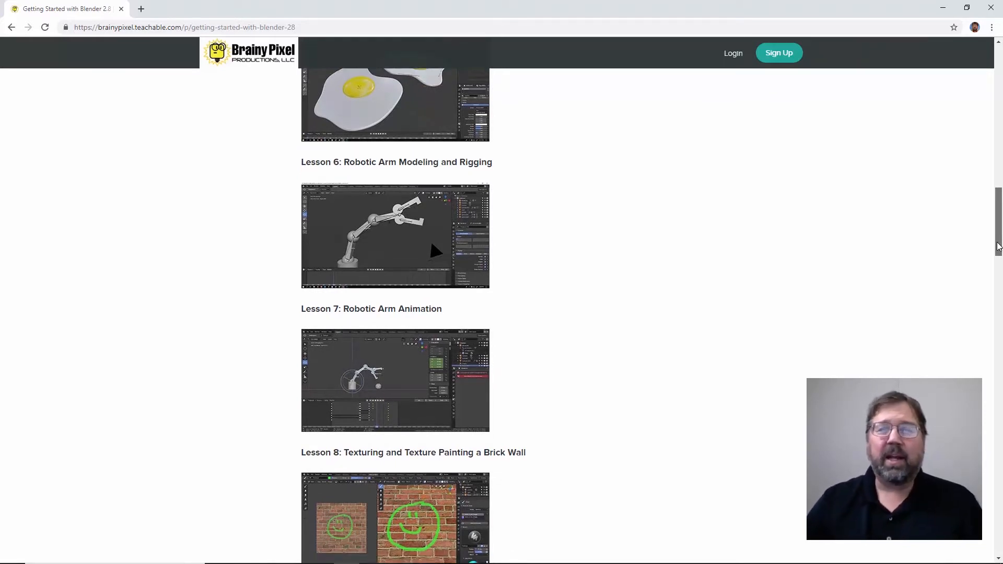
drag(999, 247, 999, 283)
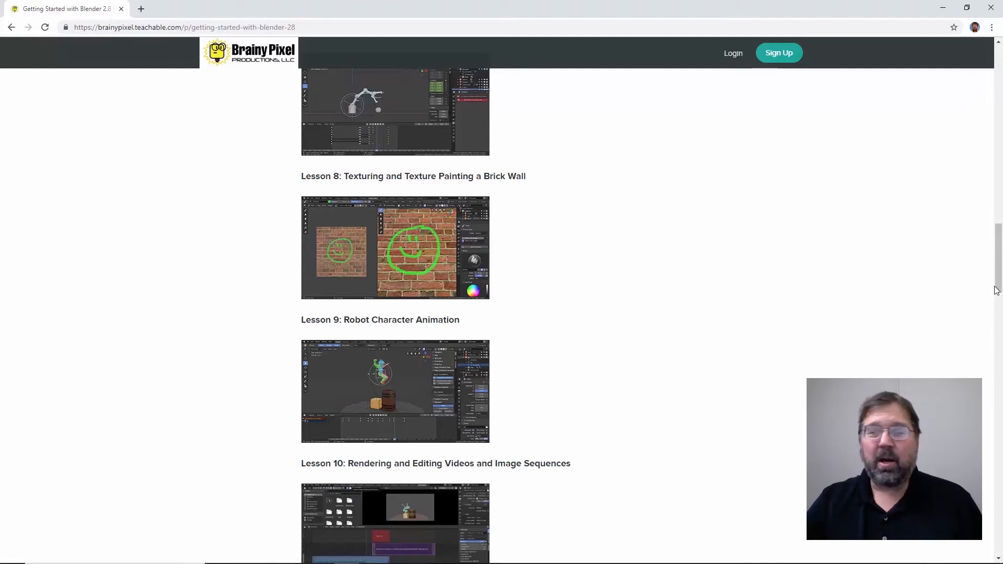
drag(998, 282, 999, 296)
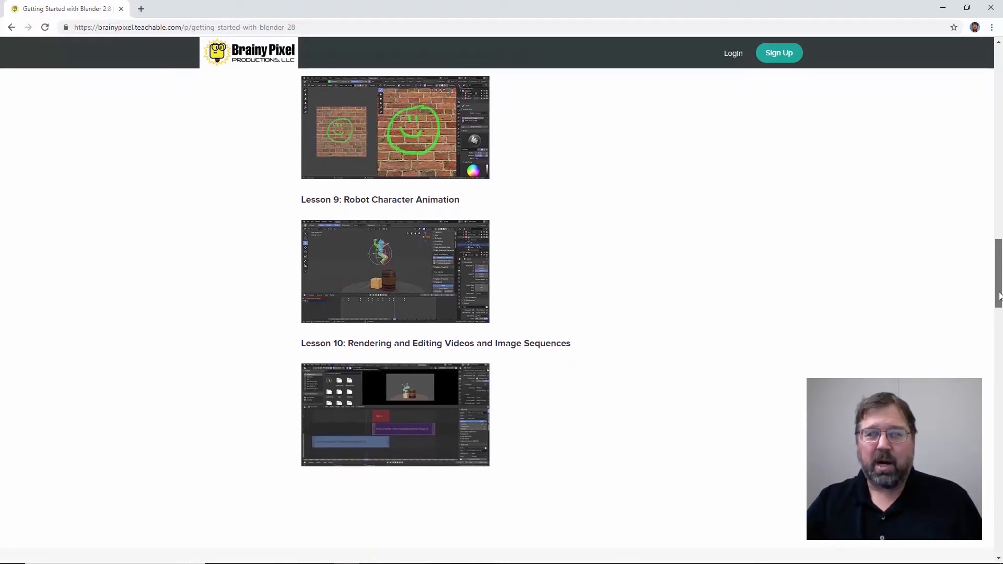
drag(999, 296, 999, 312)
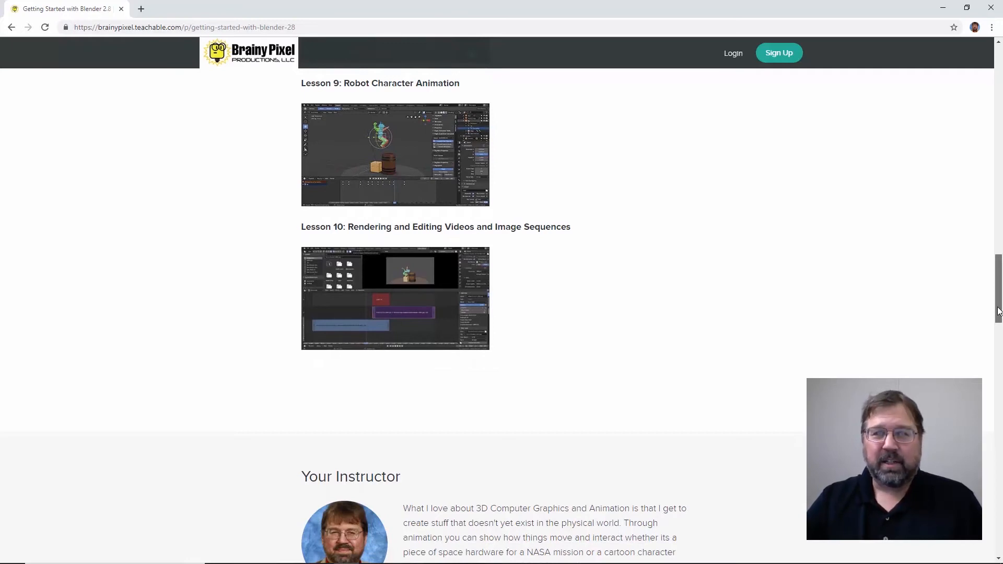
drag(998, 312, 1001, 101)
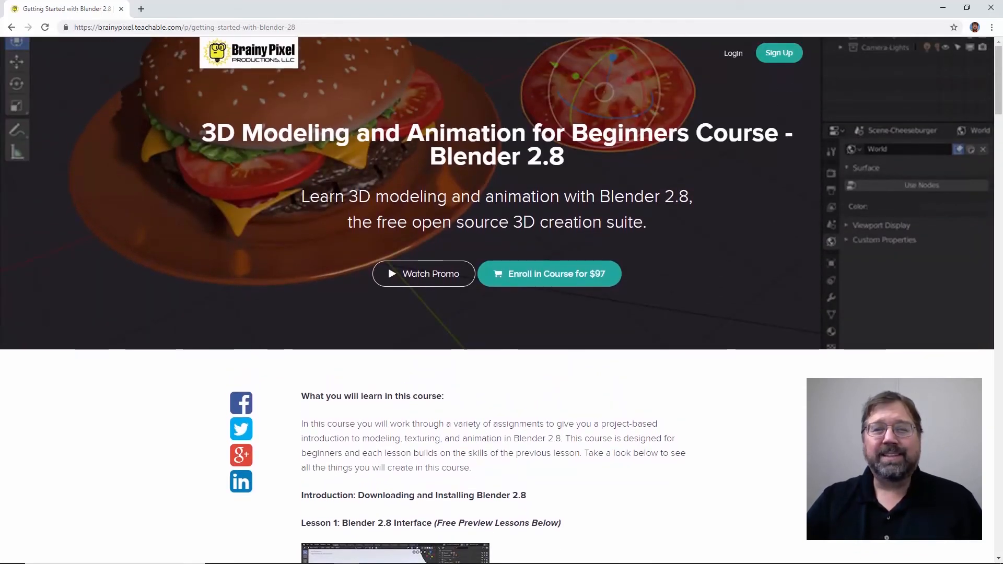